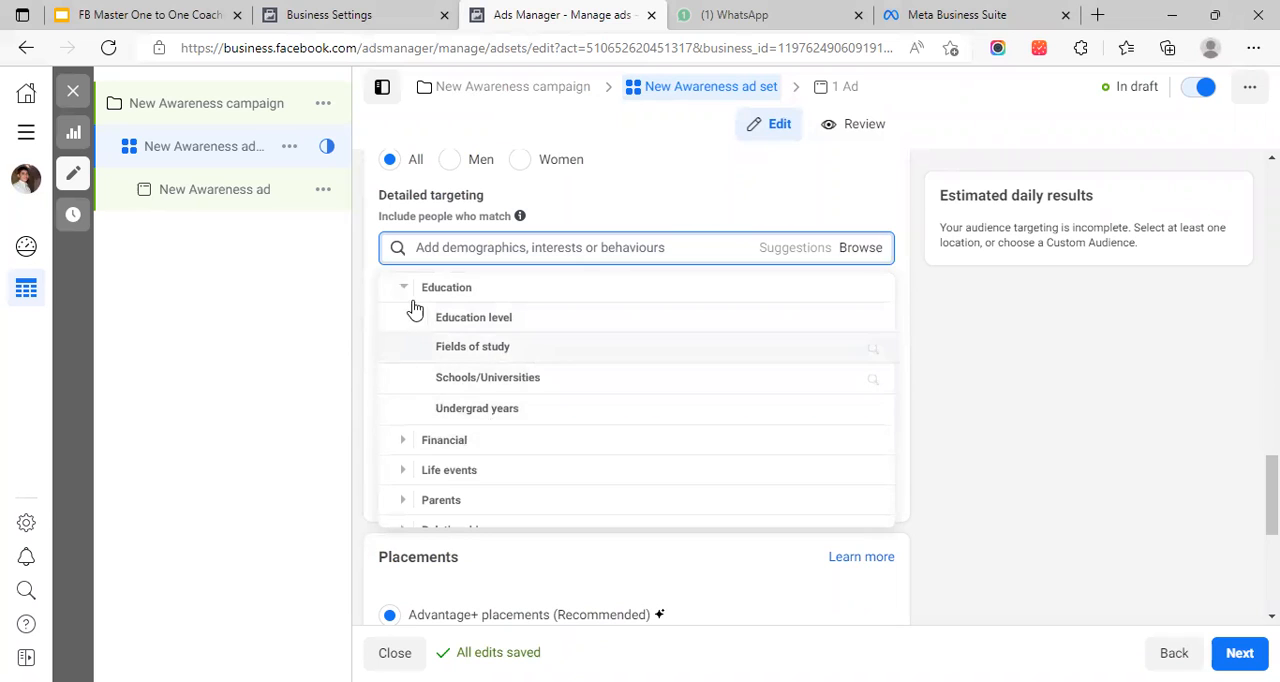
Collapse Education and browse the Financial and Life events categories of the Demographics targeting options
left_click(405, 289)
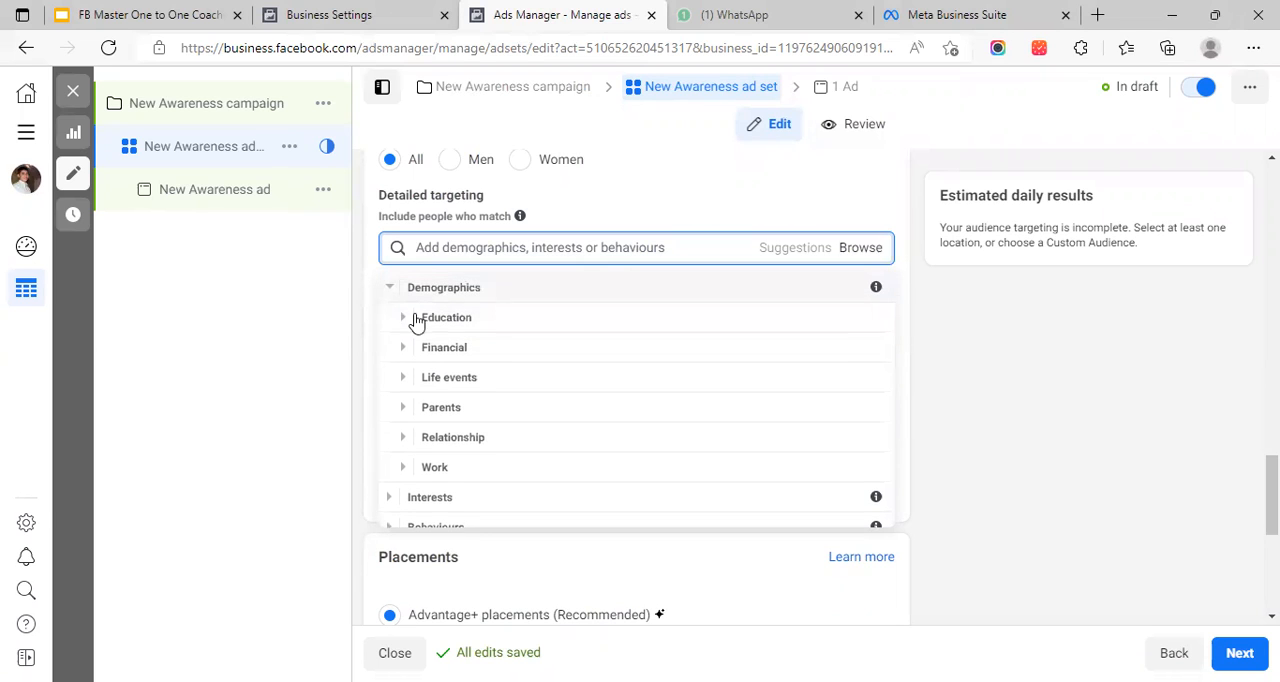
left_click(406, 347)
scroll(408, 348, "down", 1)
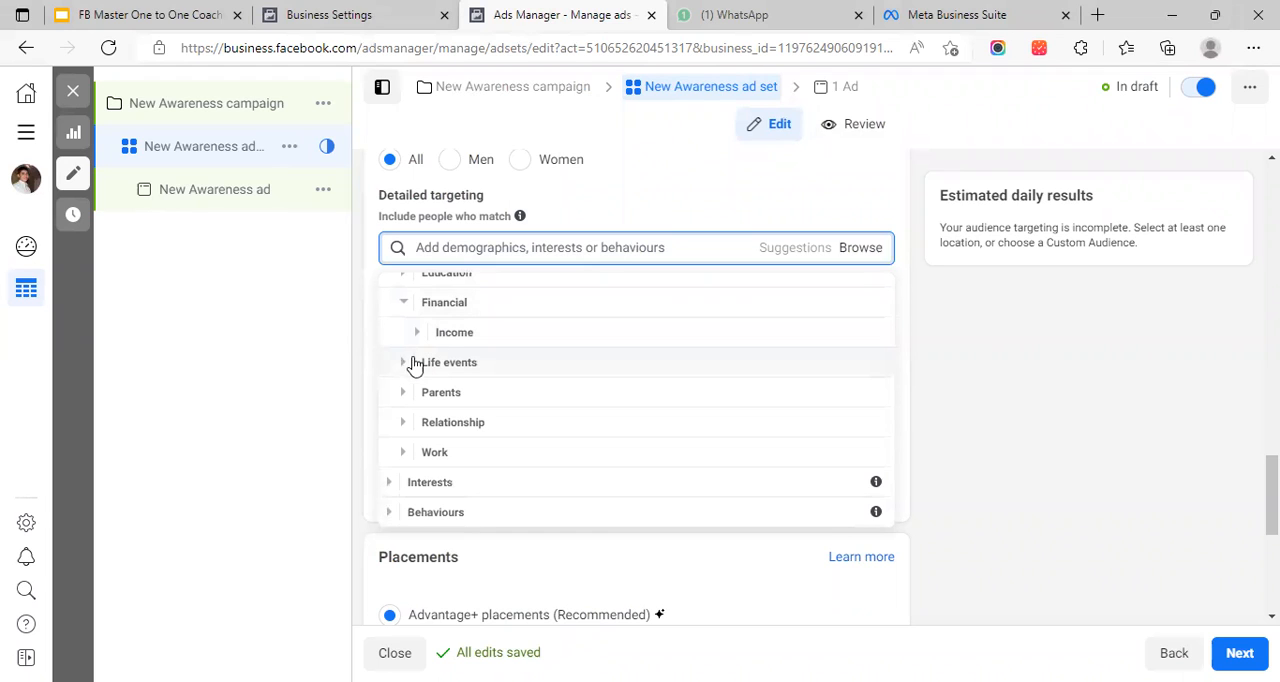
left_click(408, 368)
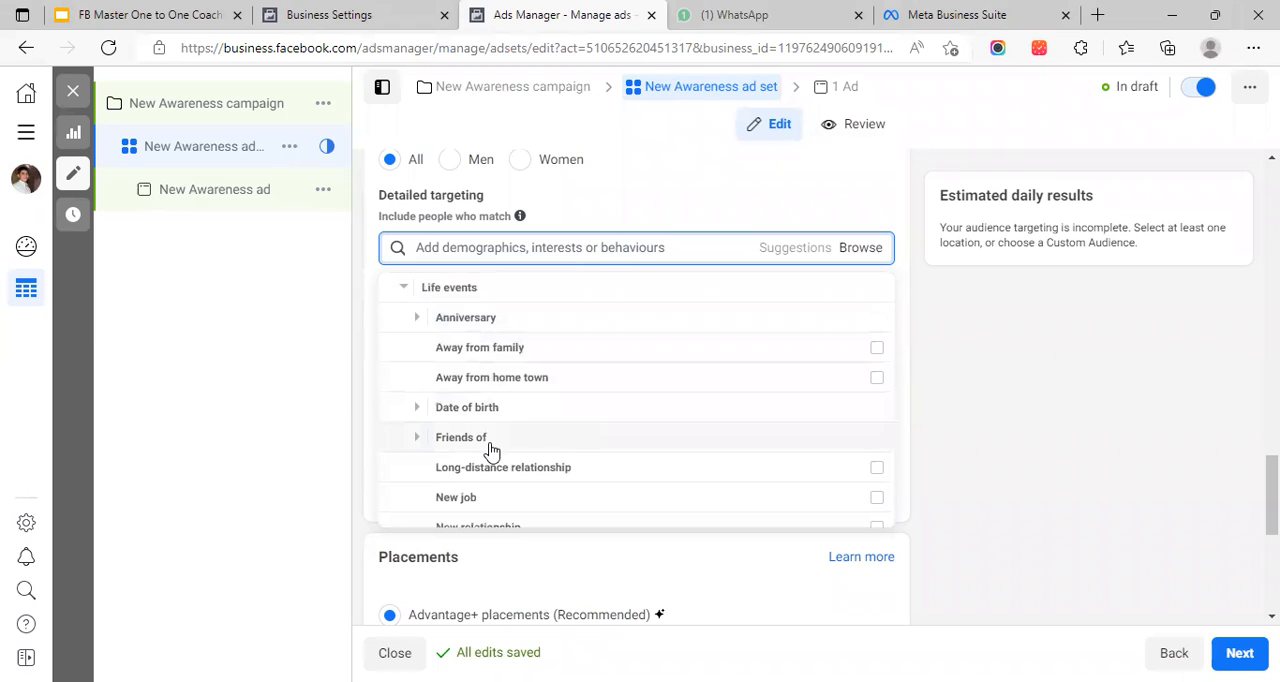
scroll(490, 450, "down", 5)
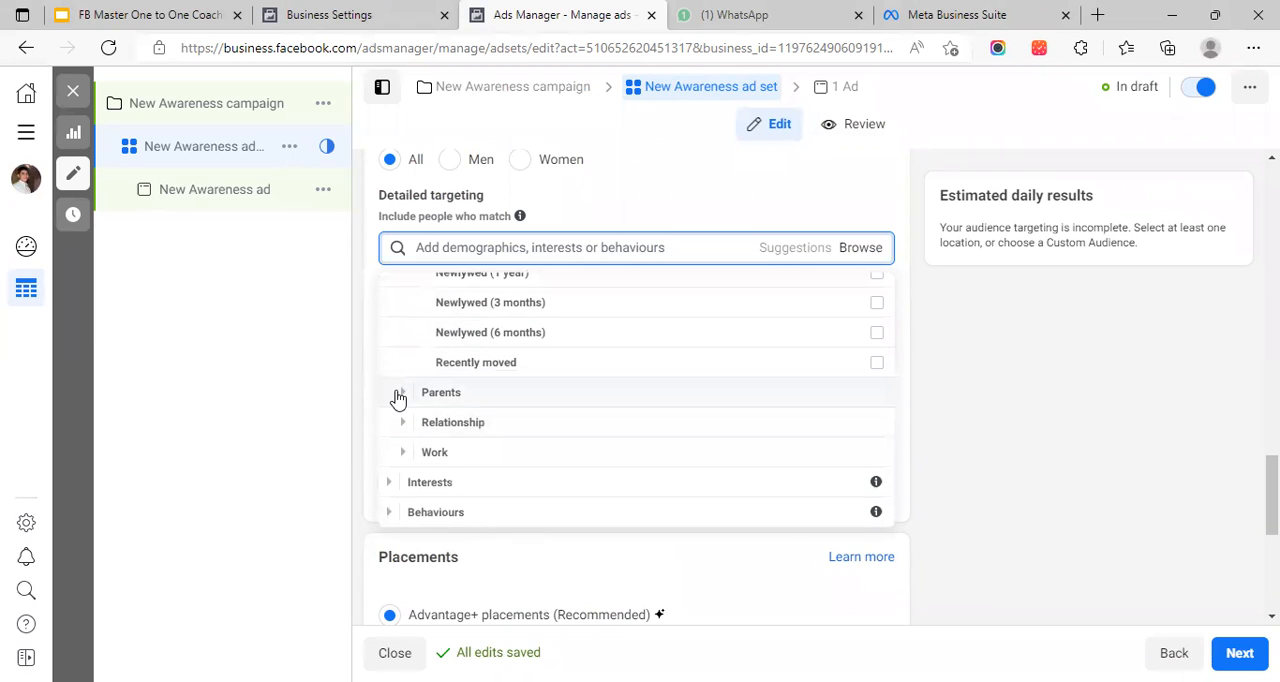
Examine the All parents options under Parents in the Demographics targeting list
left_click(402, 392)
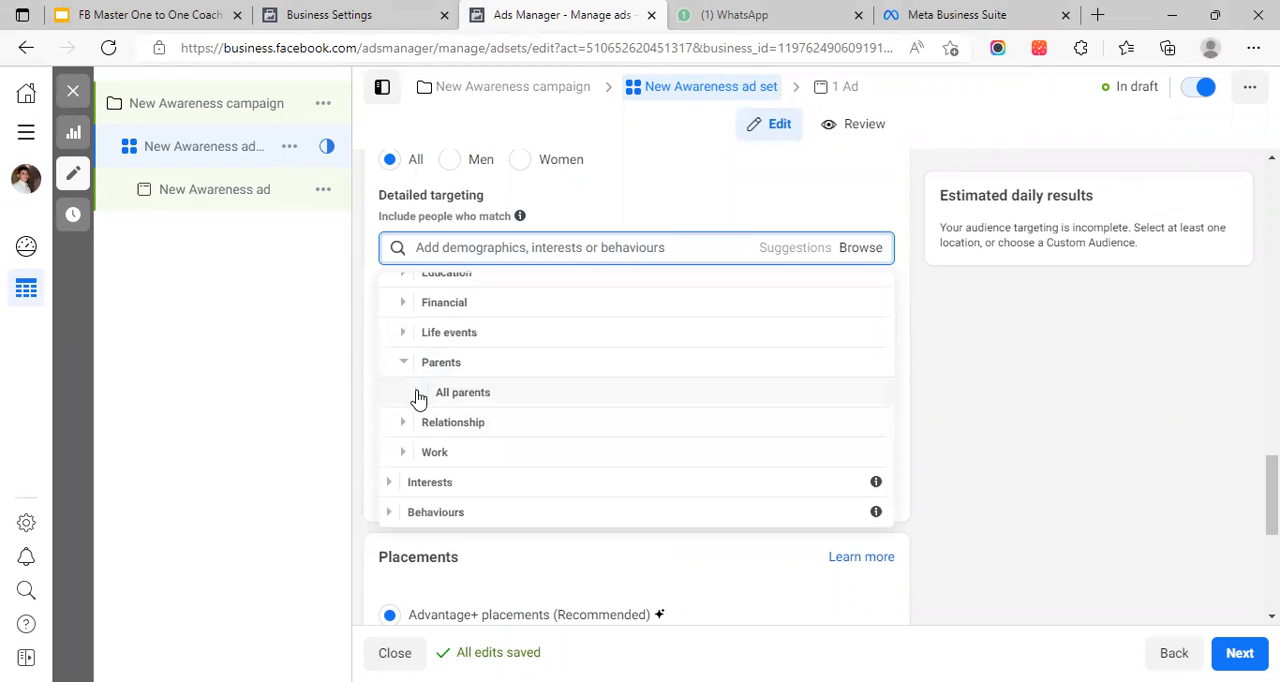
left_click(418, 396)
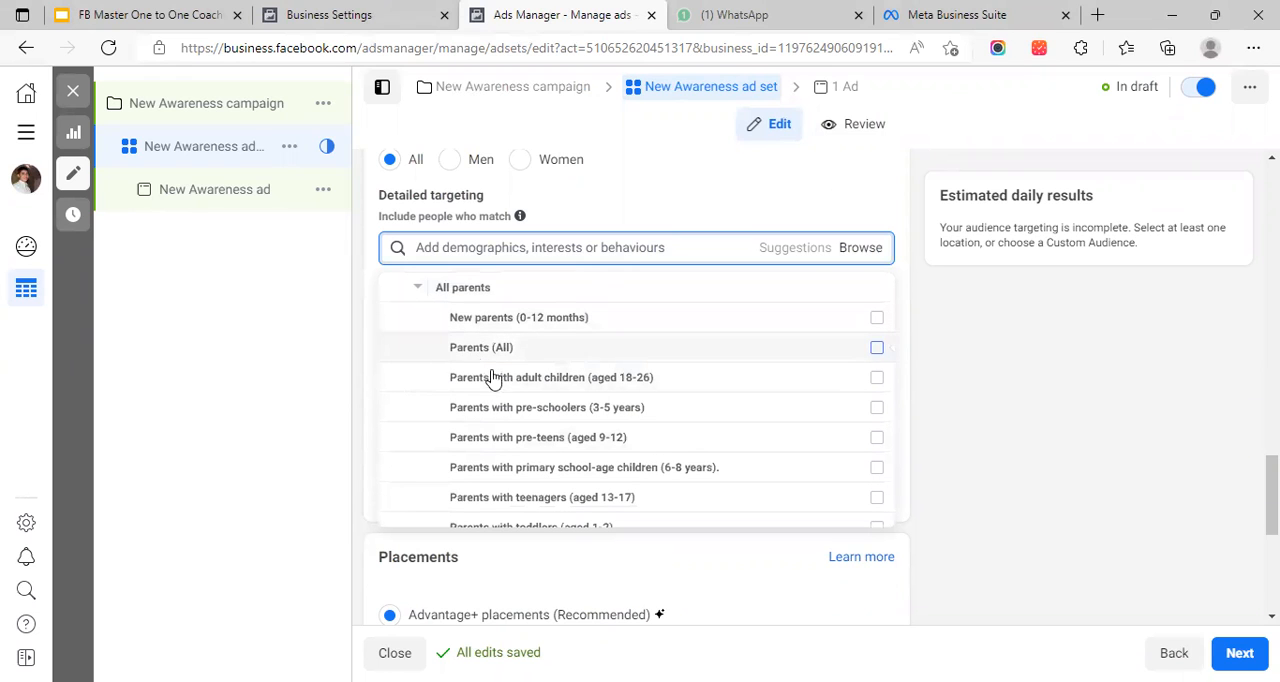
mouse_move(457, 387)
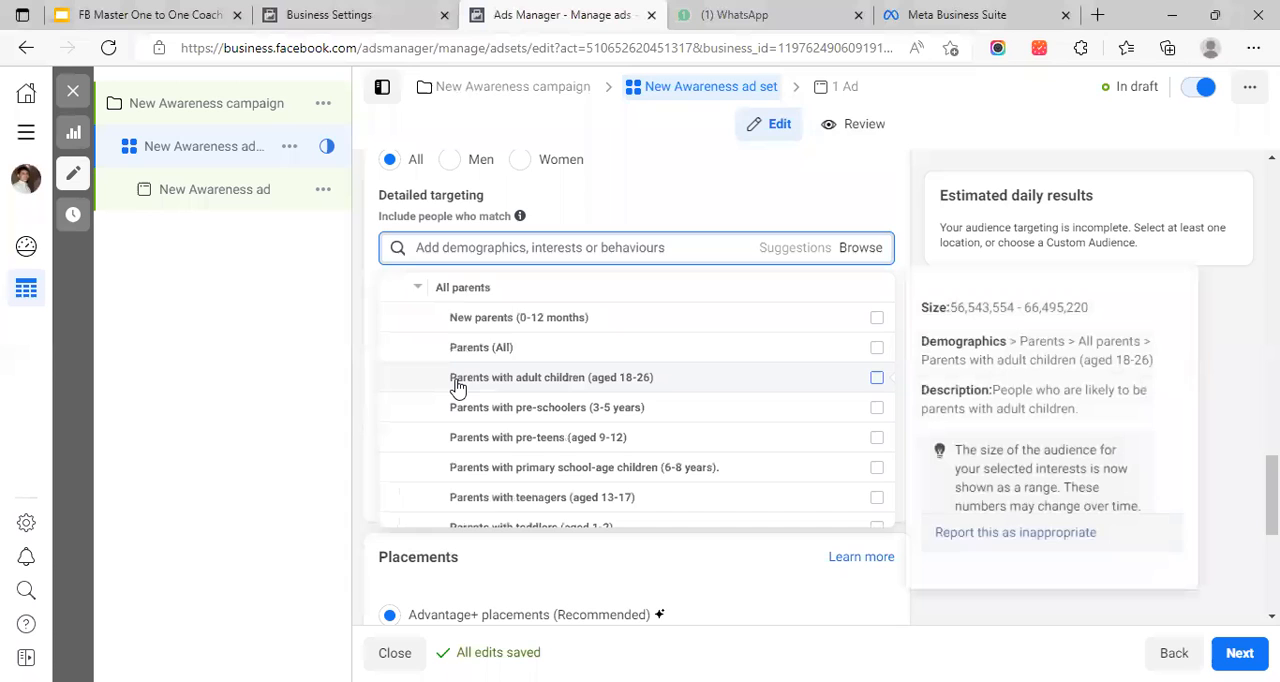
scroll(452, 390, "down", 3)
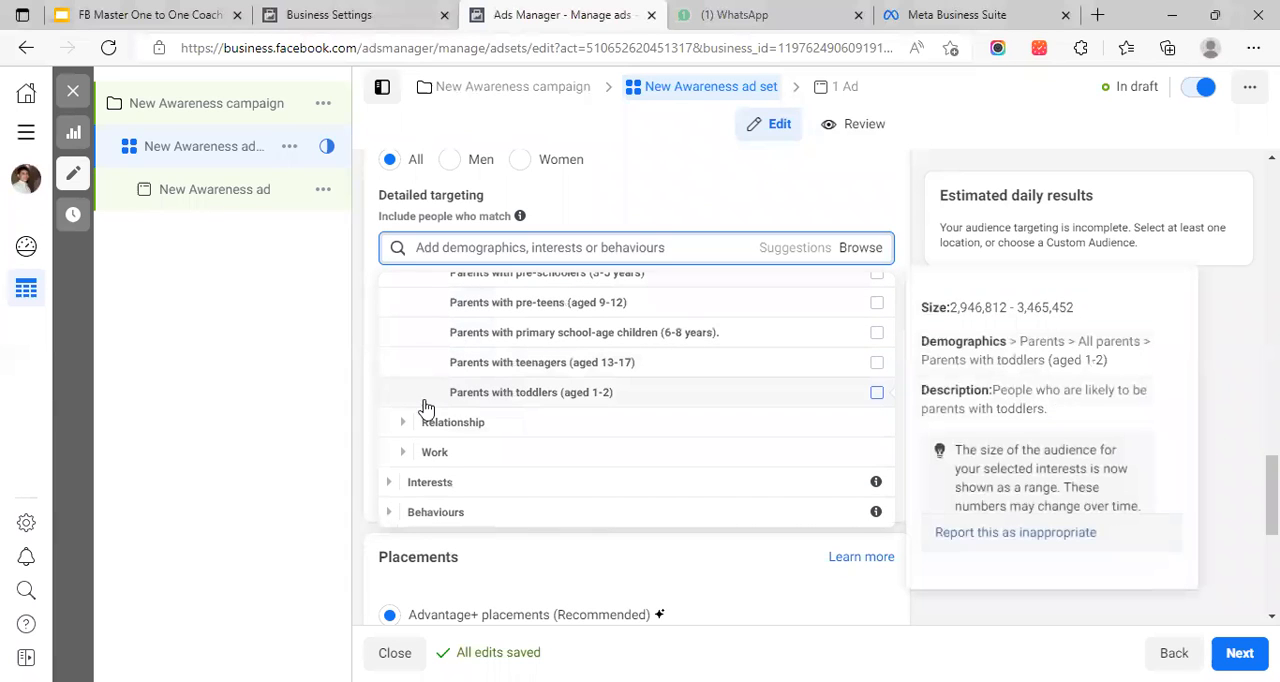
Examine the Relationship status options under Relationship and collapse the Demographics category
left_click(407, 427)
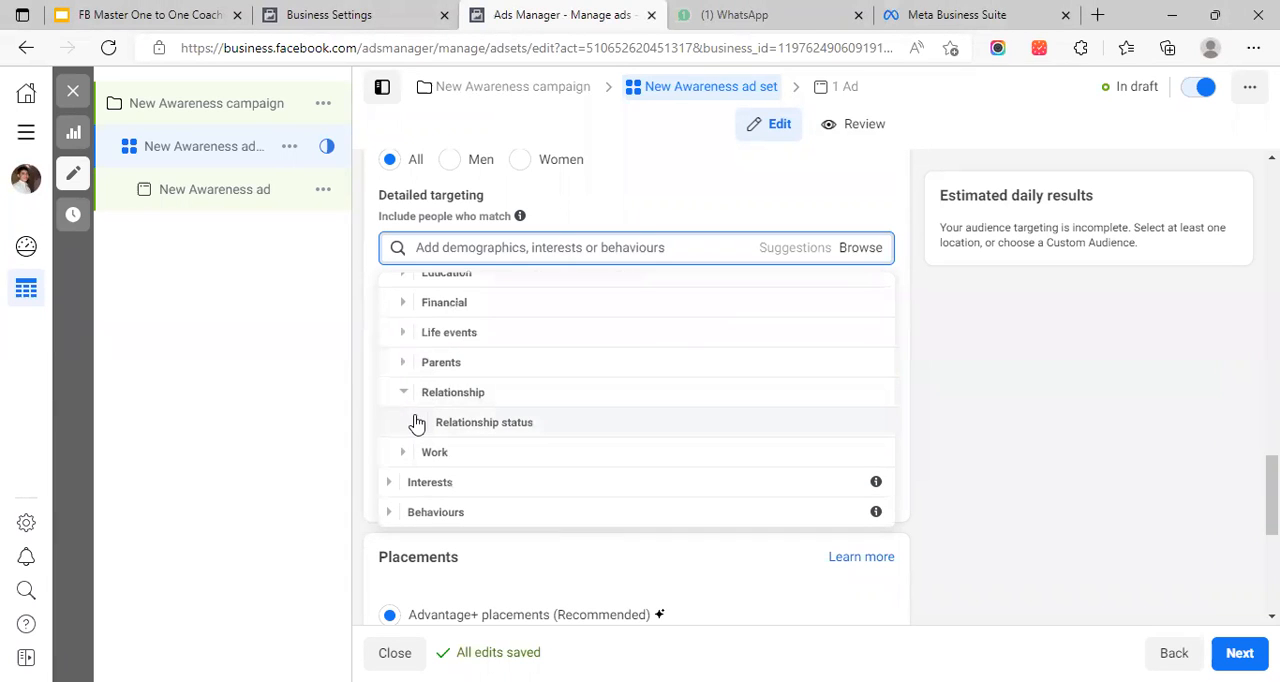
left_click(416, 422)
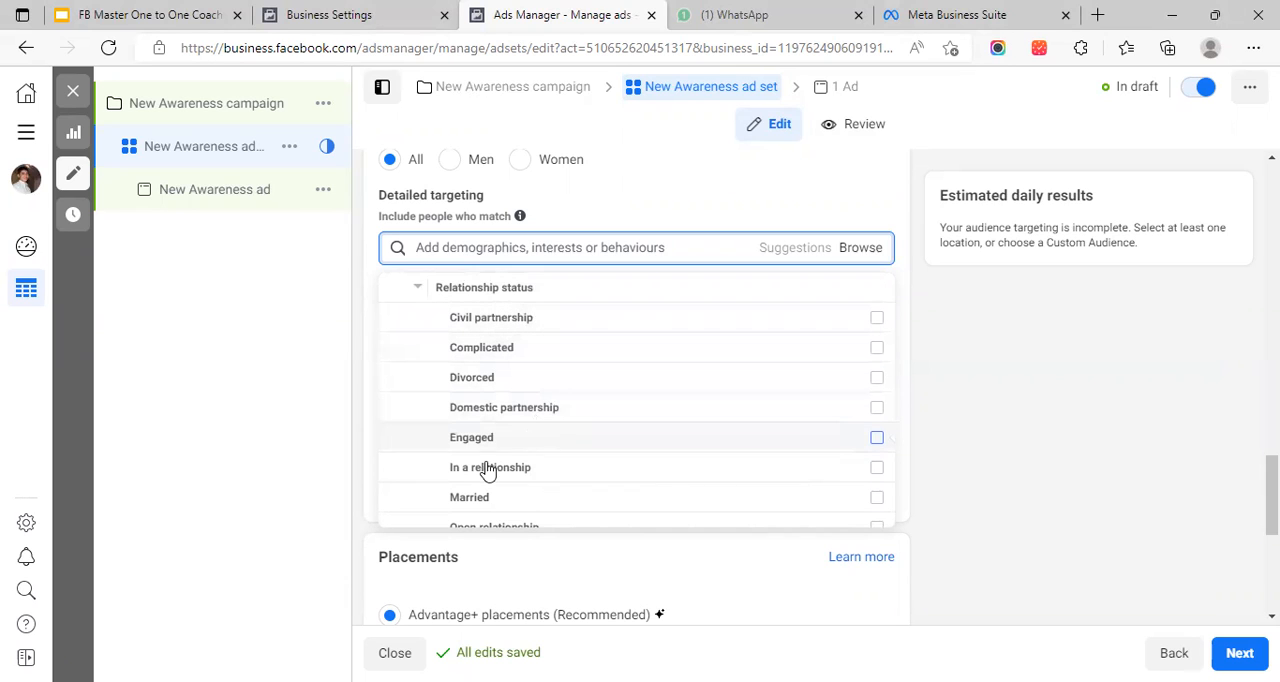
scroll(540, 490, "down", 1)
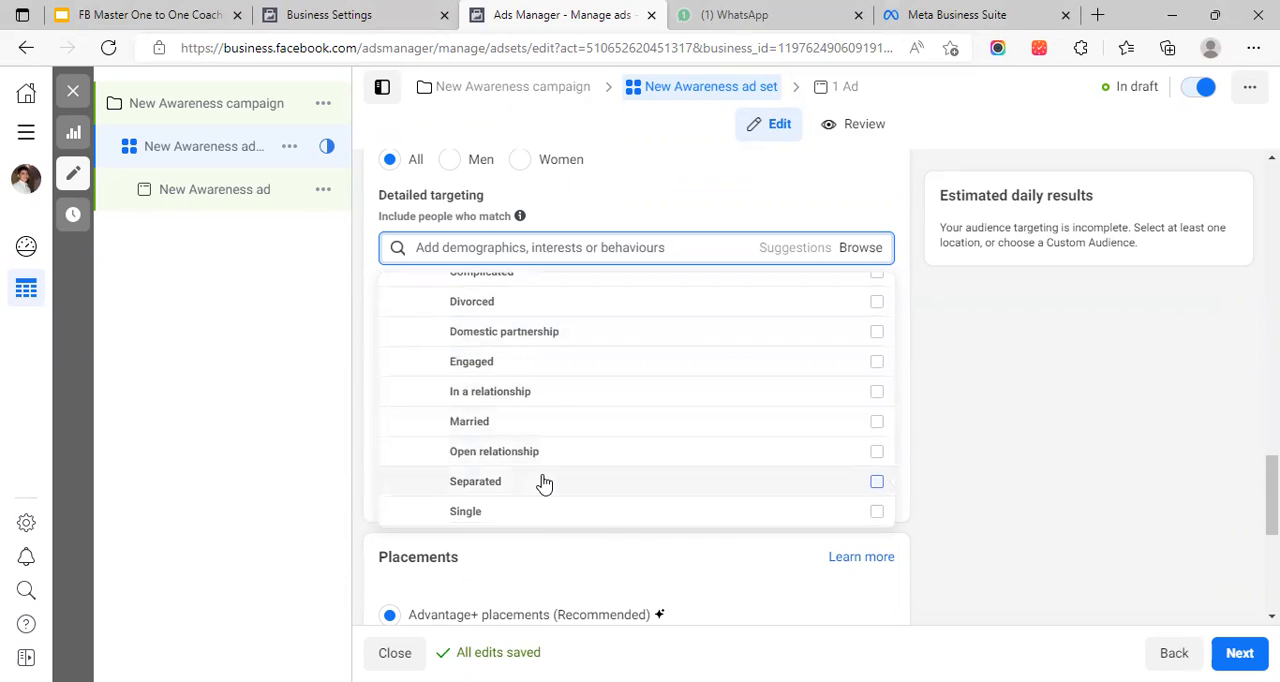
scroll(470, 440, "down", 3)
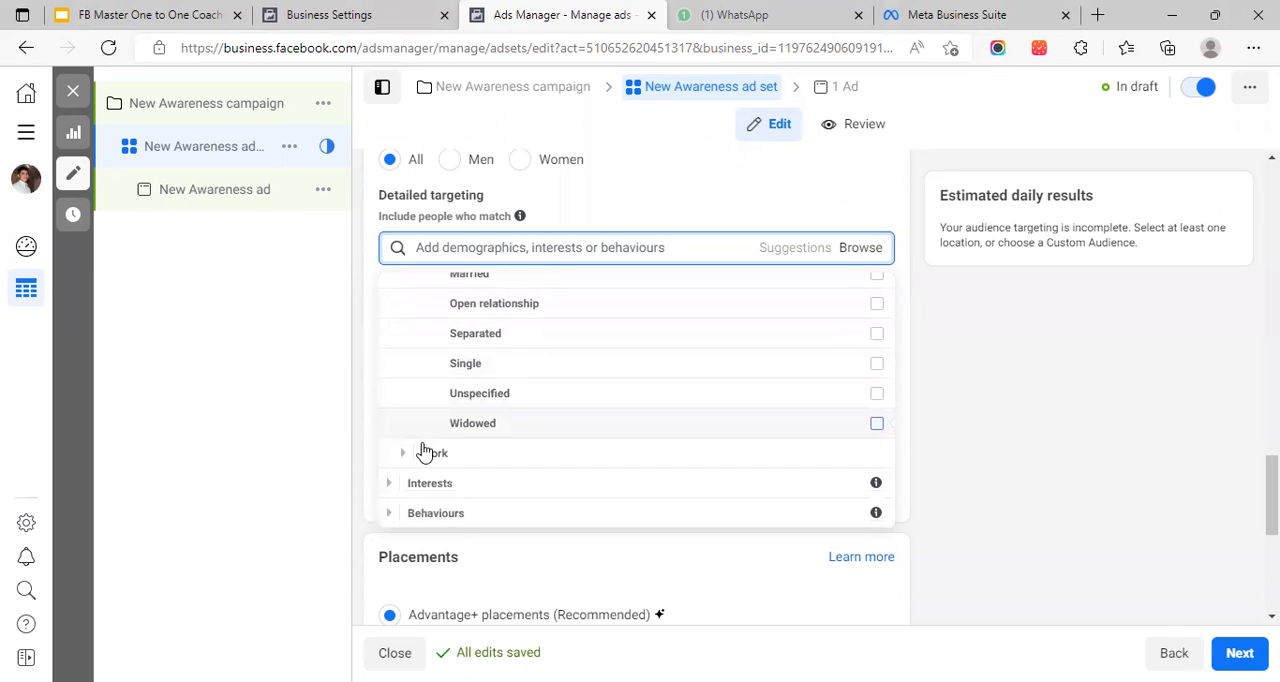
scroll(443, 449, "up", 3)
scroll(450, 400, "up", 5)
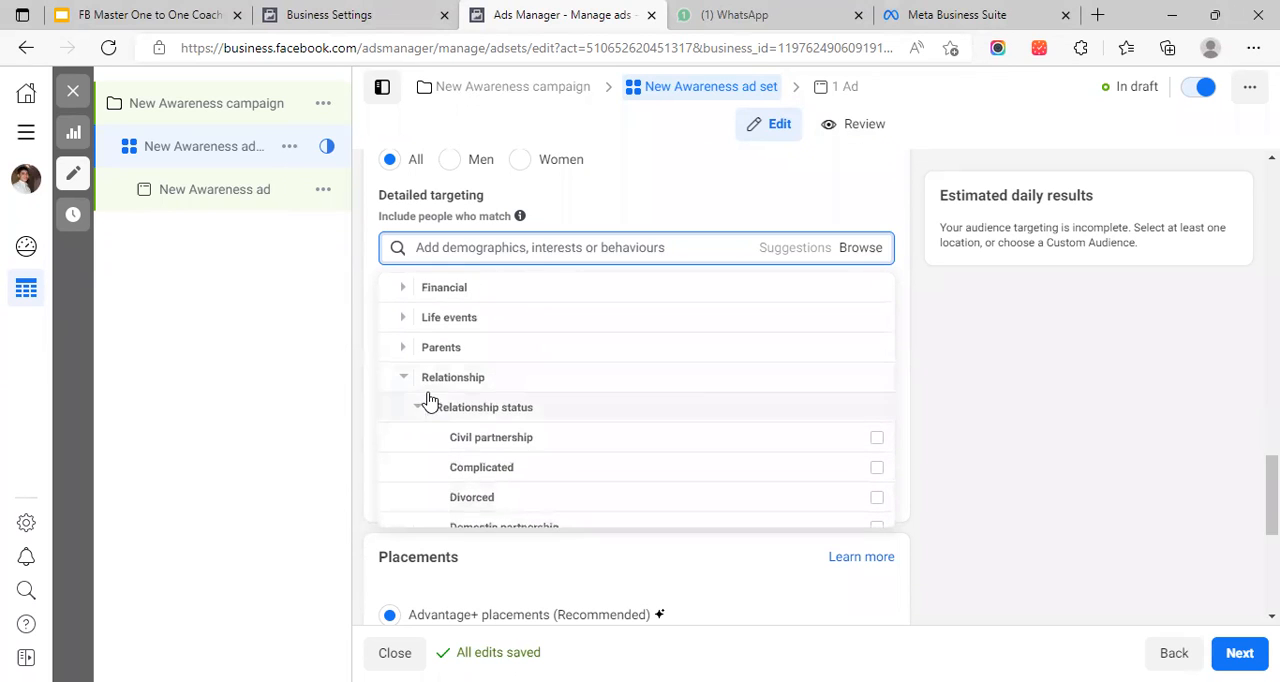
left_click(404, 380)
left_click(394, 290)
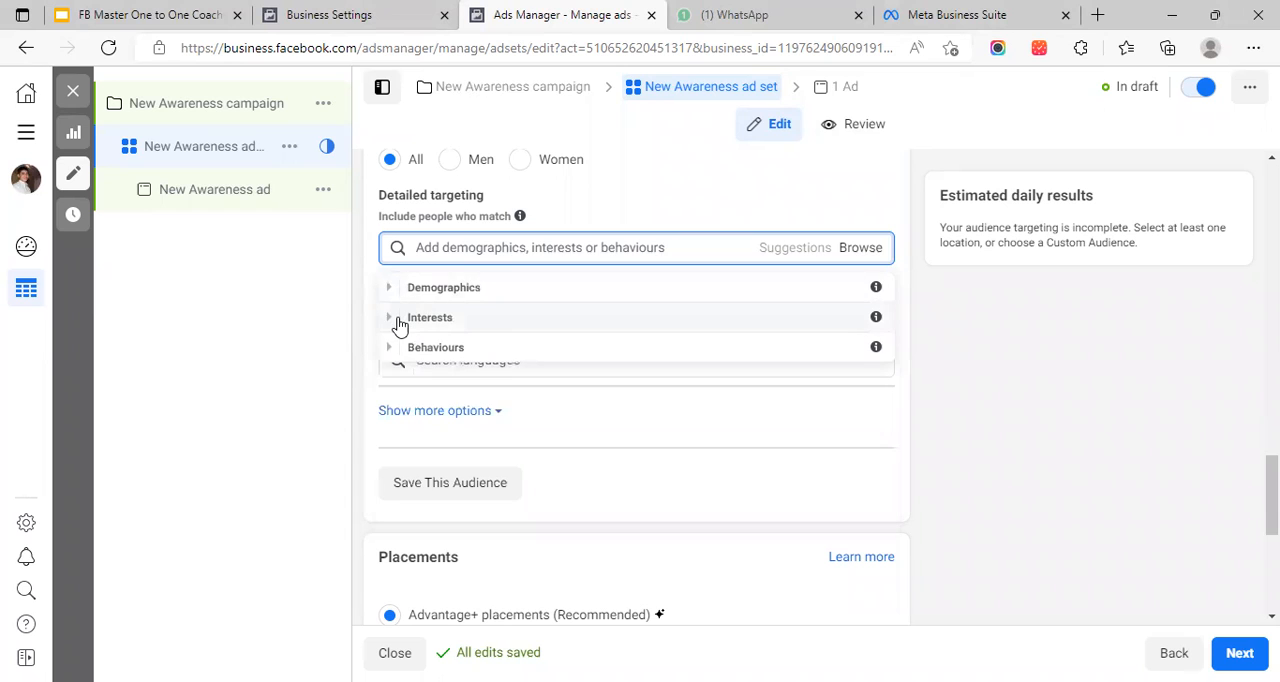
Examine the Interests and Behaviours categories and close the detailed targeting list without selecting anything
left_click(392, 323)
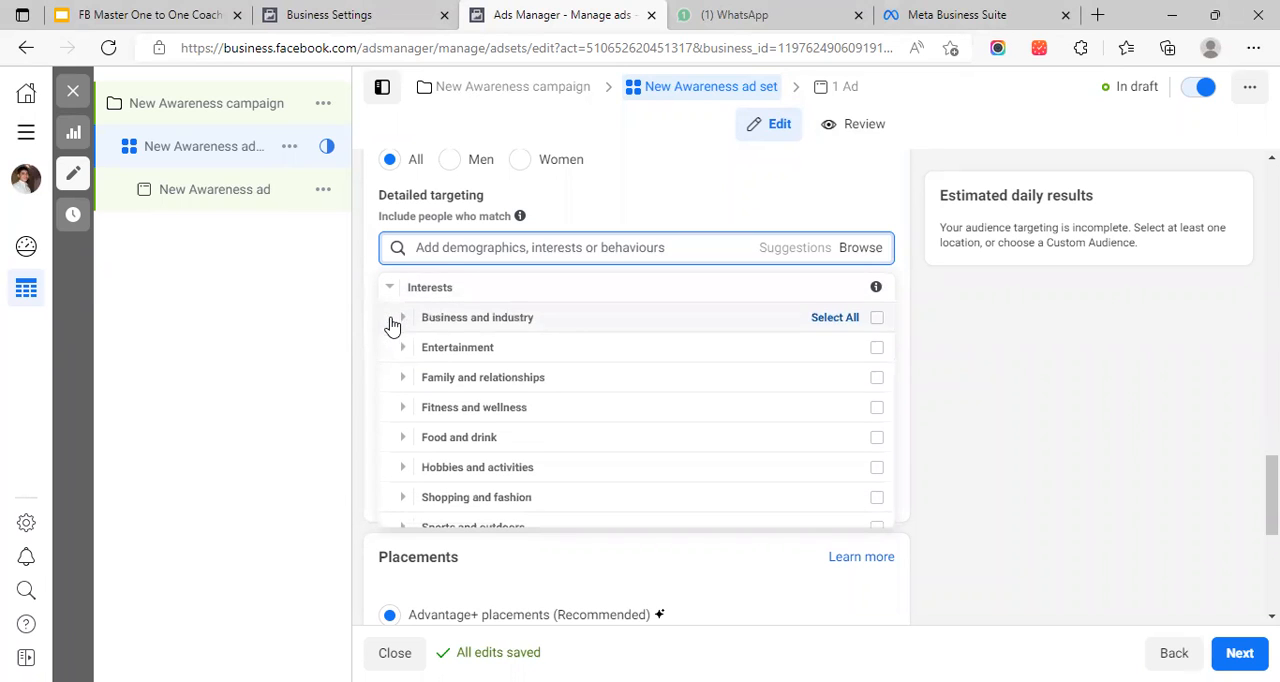
scroll(470, 340, "down", 2)
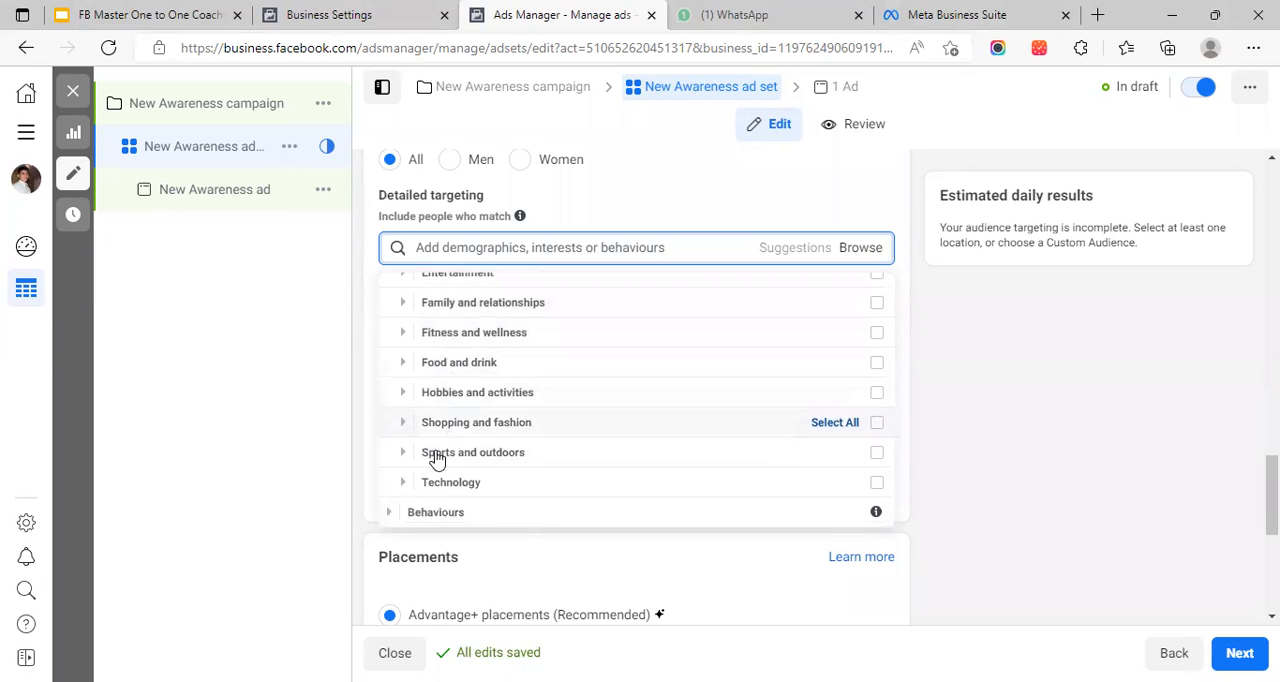
left_click(390, 515)
scroll(446, 476, "down", 1)
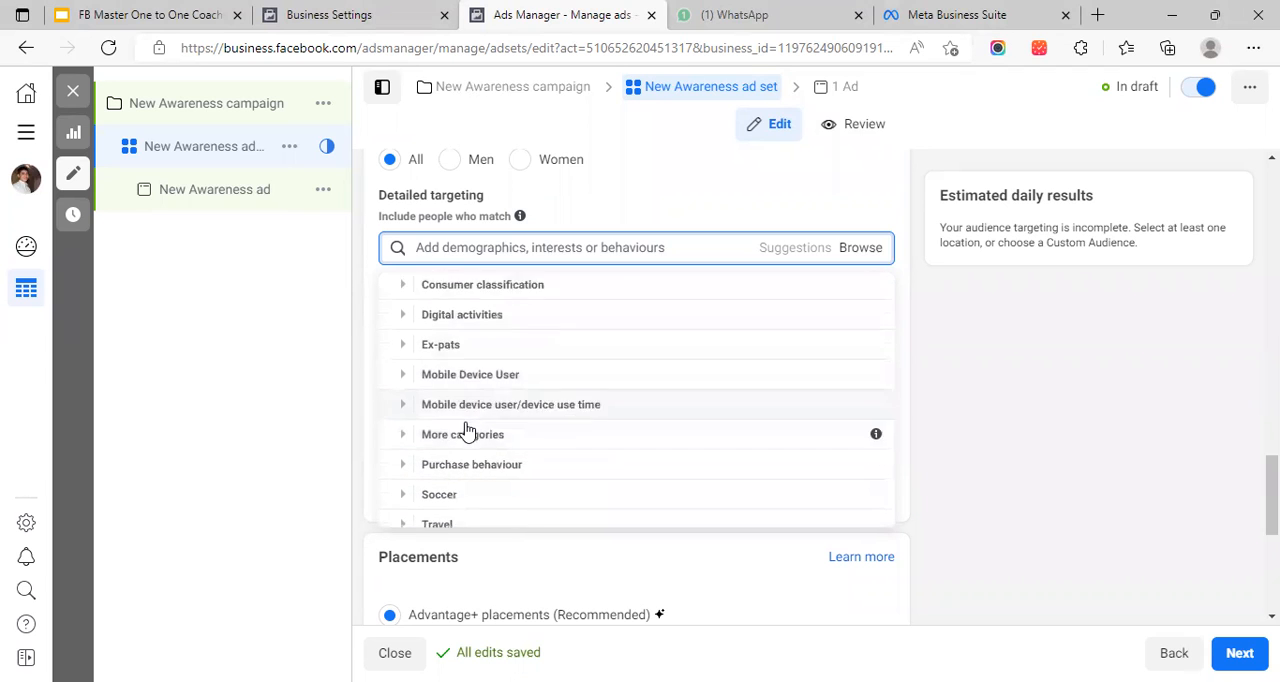
scroll(512, 497, "up", 3)
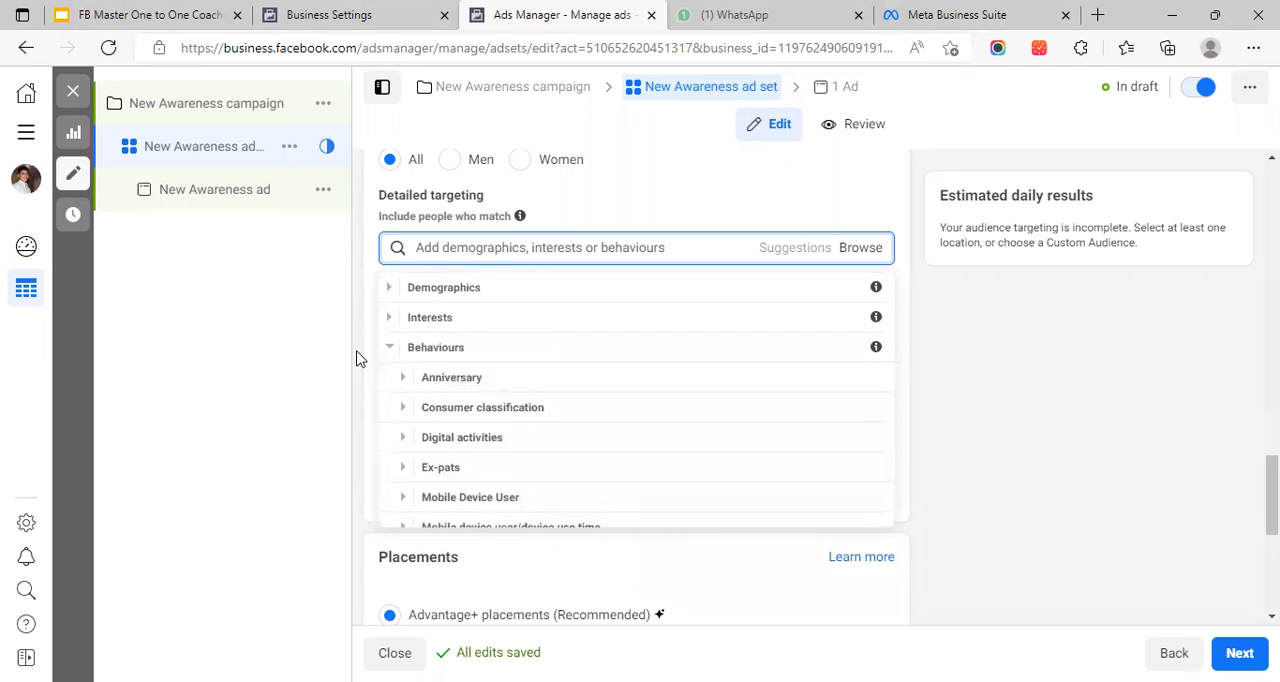
left_click(388, 347)
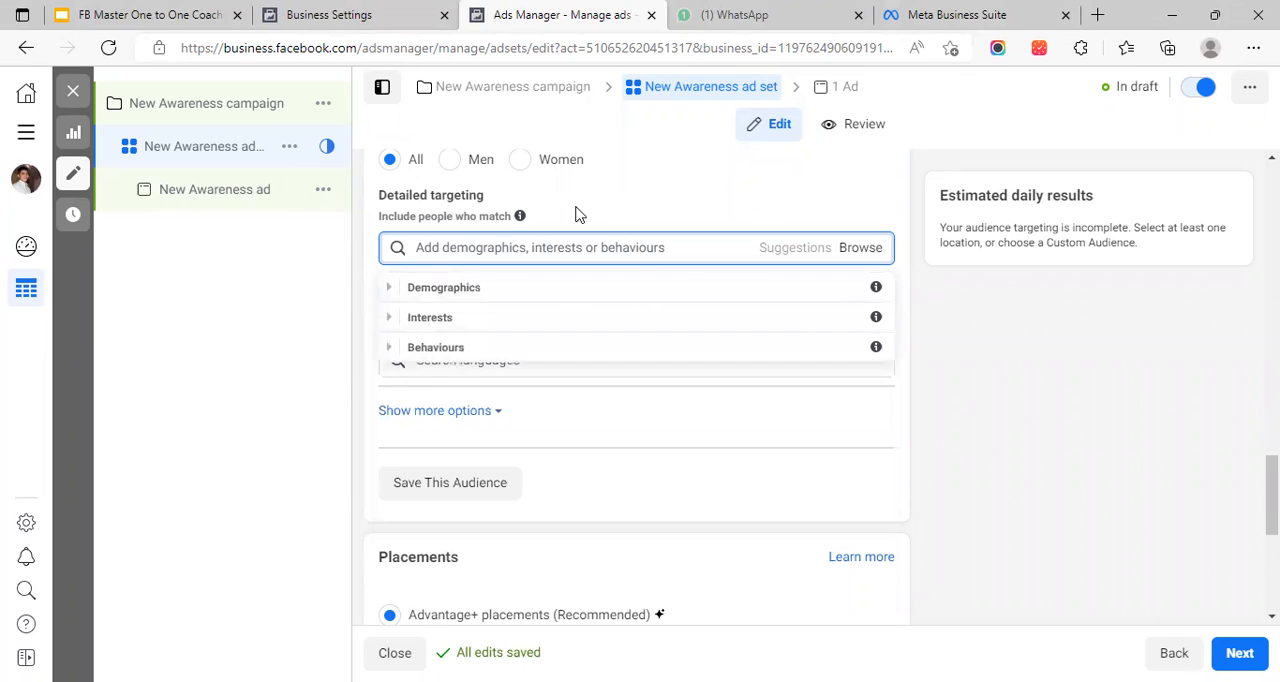
left_click(313, 293)
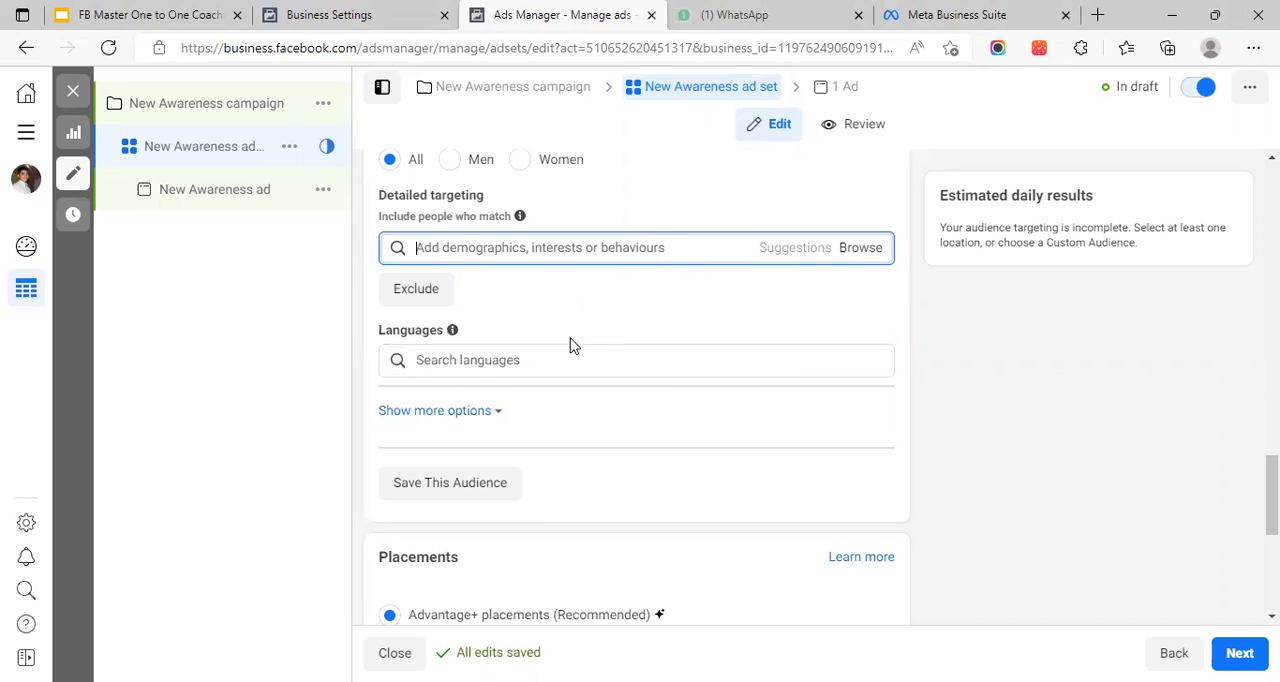
Review the ad set's budget, schedule, location, age, gender and detailed targeting settings
scroll(600, 330, "up", 3)
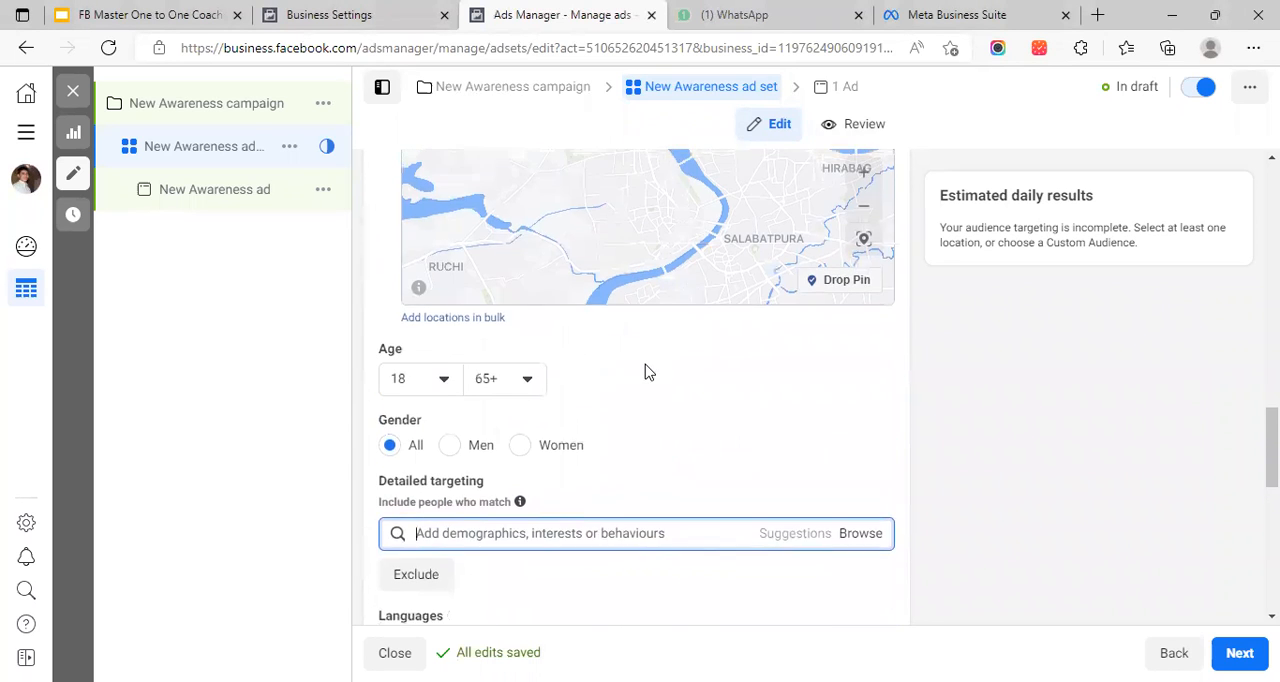
scroll(886, 357, "up", 9)
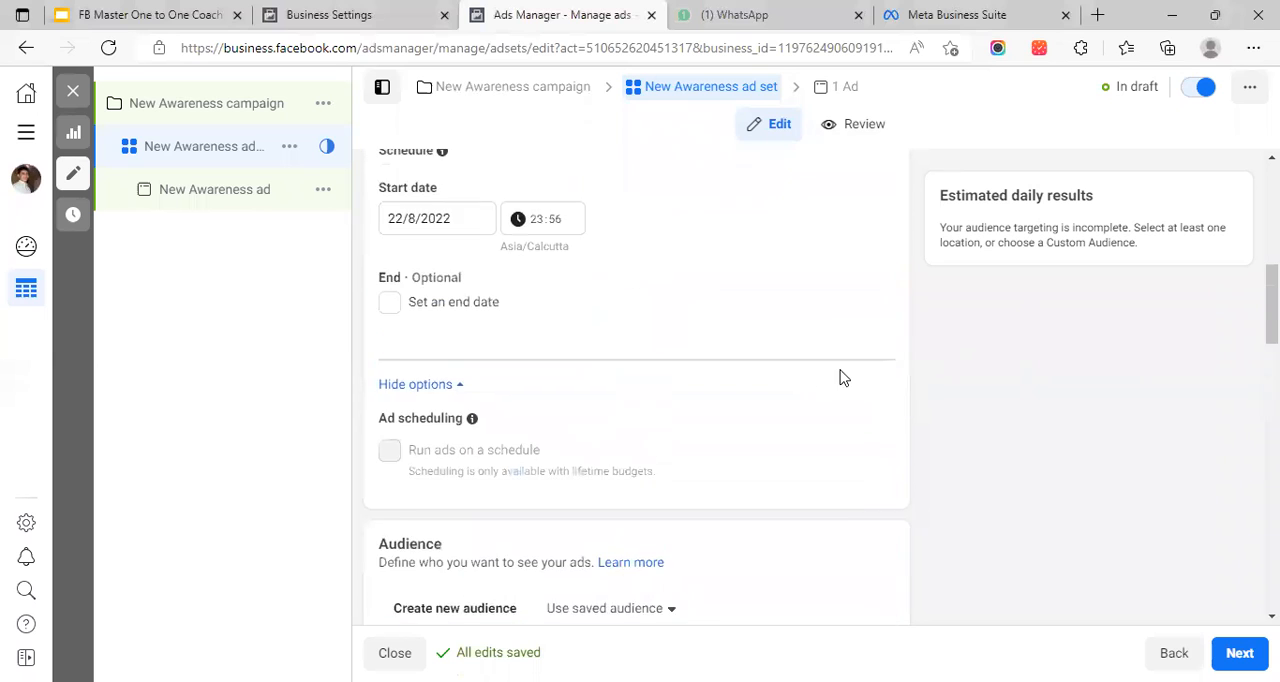
scroll(840, 377, "up", 6)
scroll(786, 294, "down", 4)
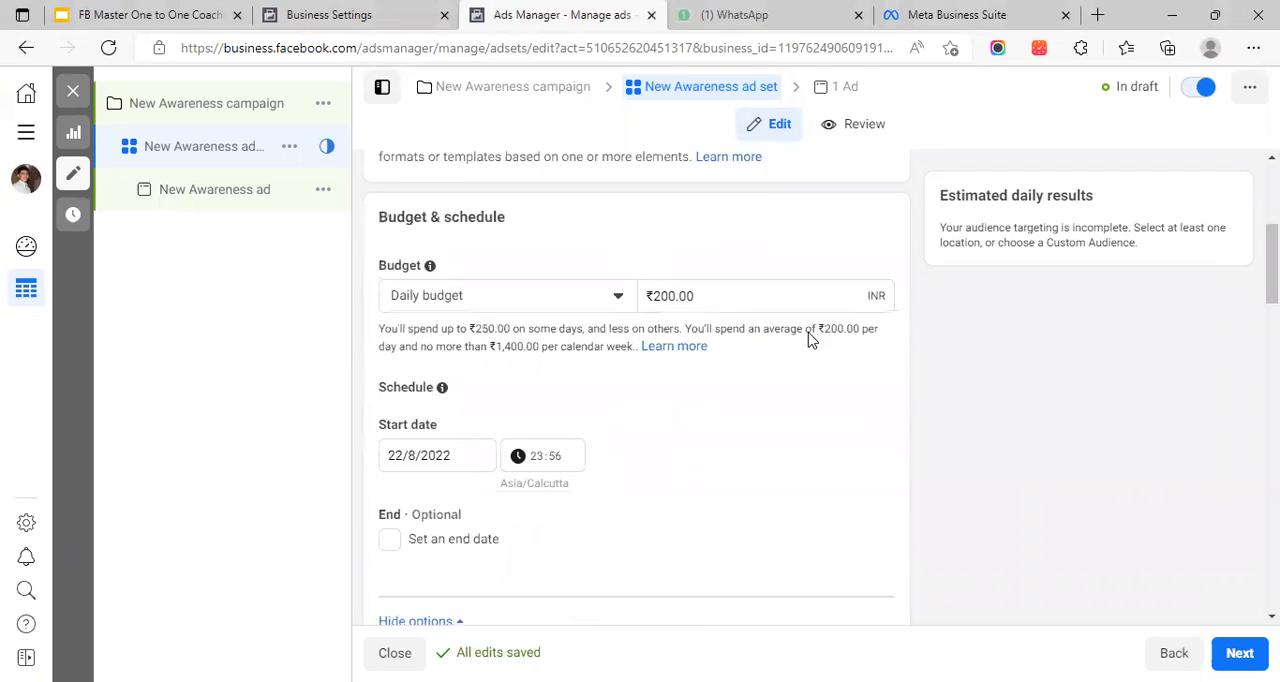
scroll(726, 411, "down", 8)
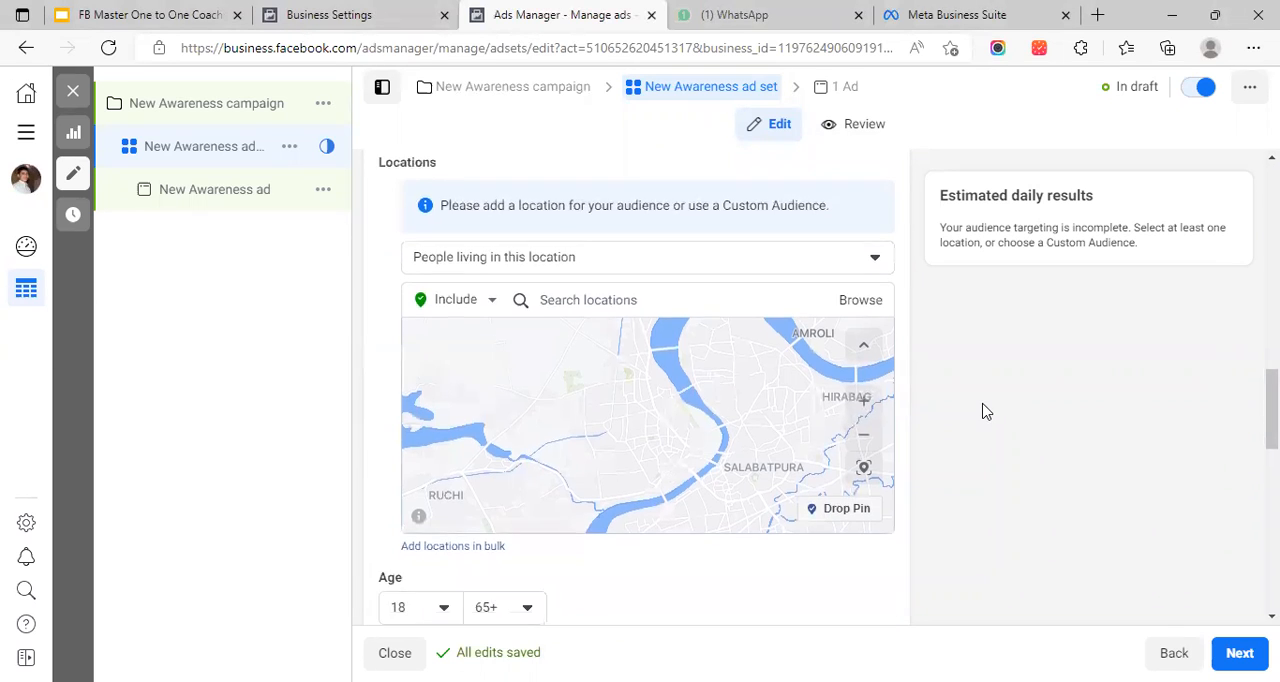
scroll(985, 410, "down", 4)
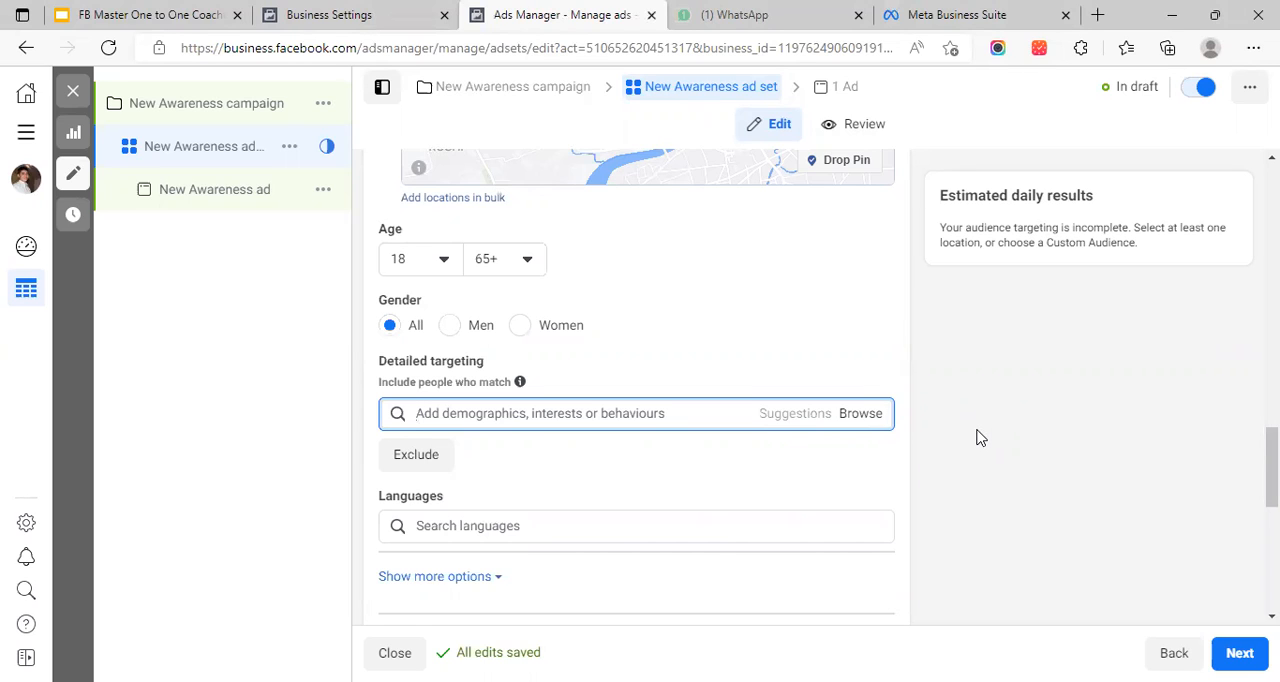
scroll(966, 460, "down", 2)
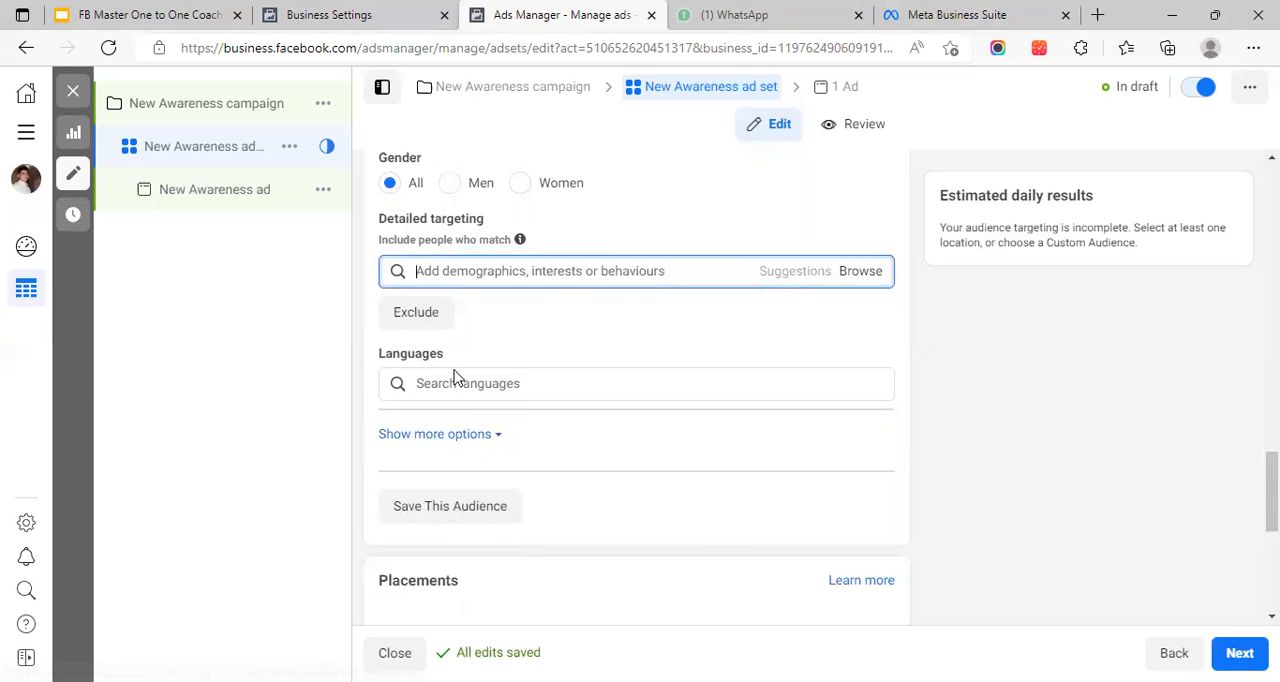
Show the additional audience options below Languages and open the Connections setting for editing
scroll(480, 400, "down", 5)
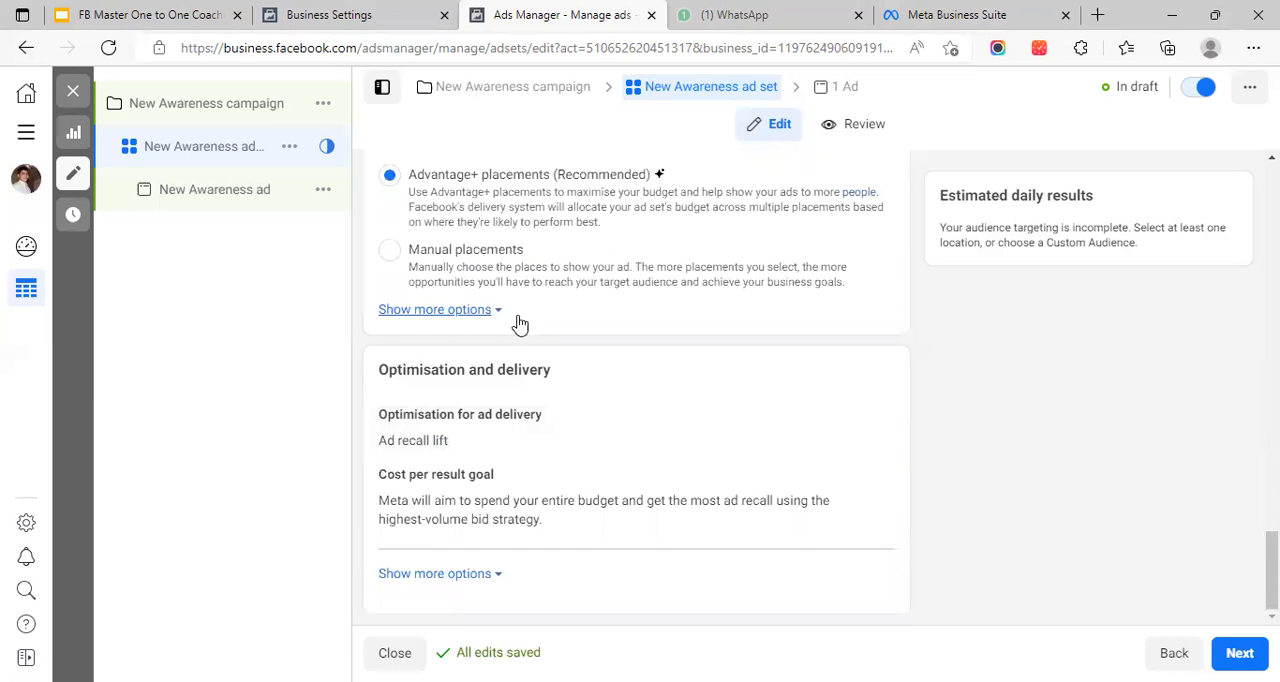
scroll(540, 350, "up", 2)
scroll(548, 345, "up", 5)
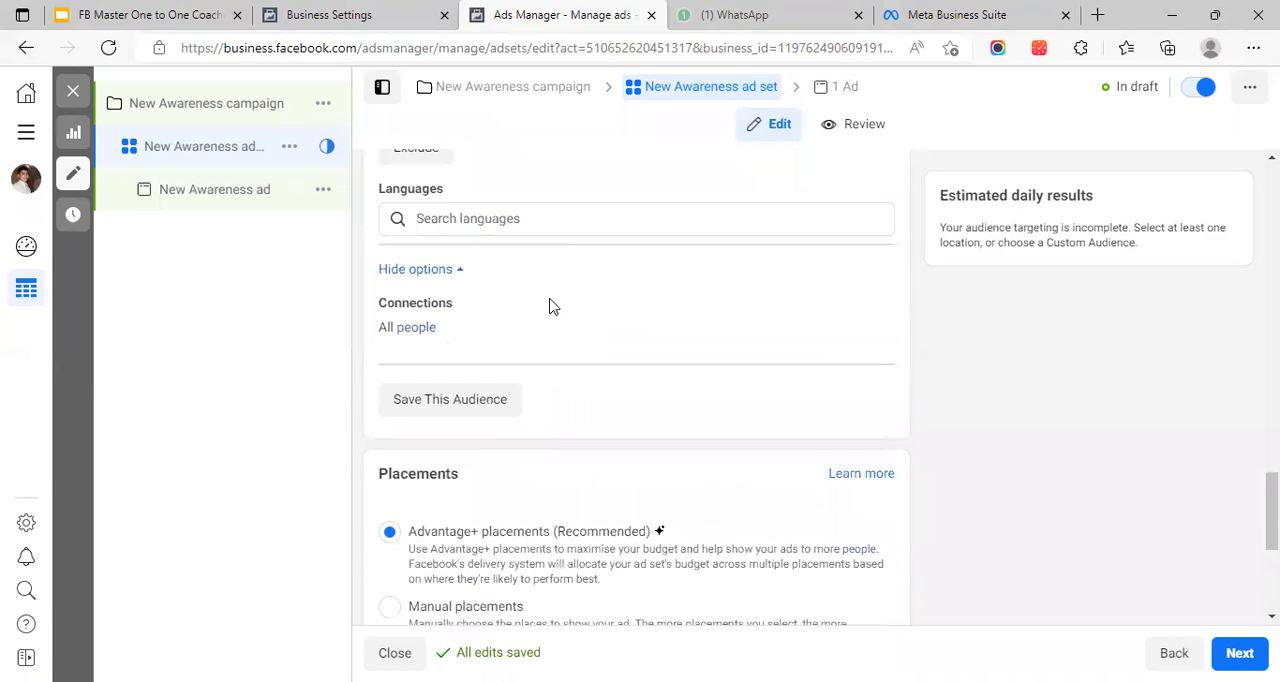
scroll(549, 429, "down", 3)
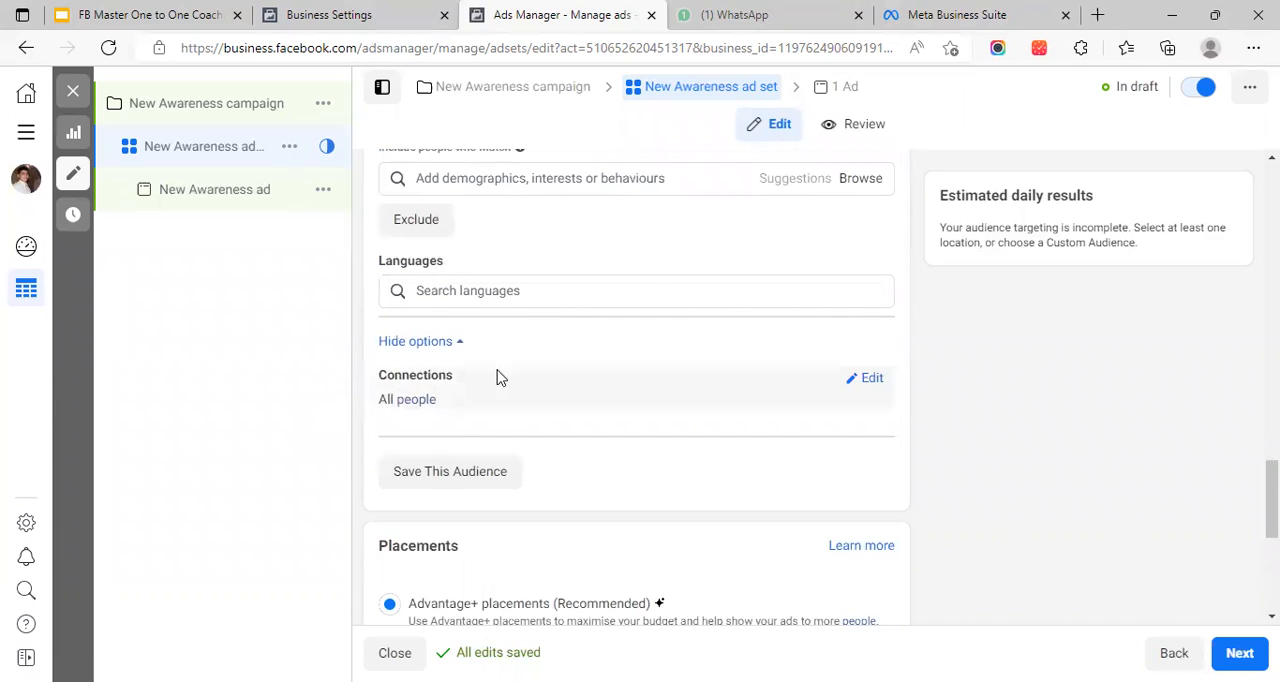
left_click(871, 379)
scroll(546, 366, "down", 3)
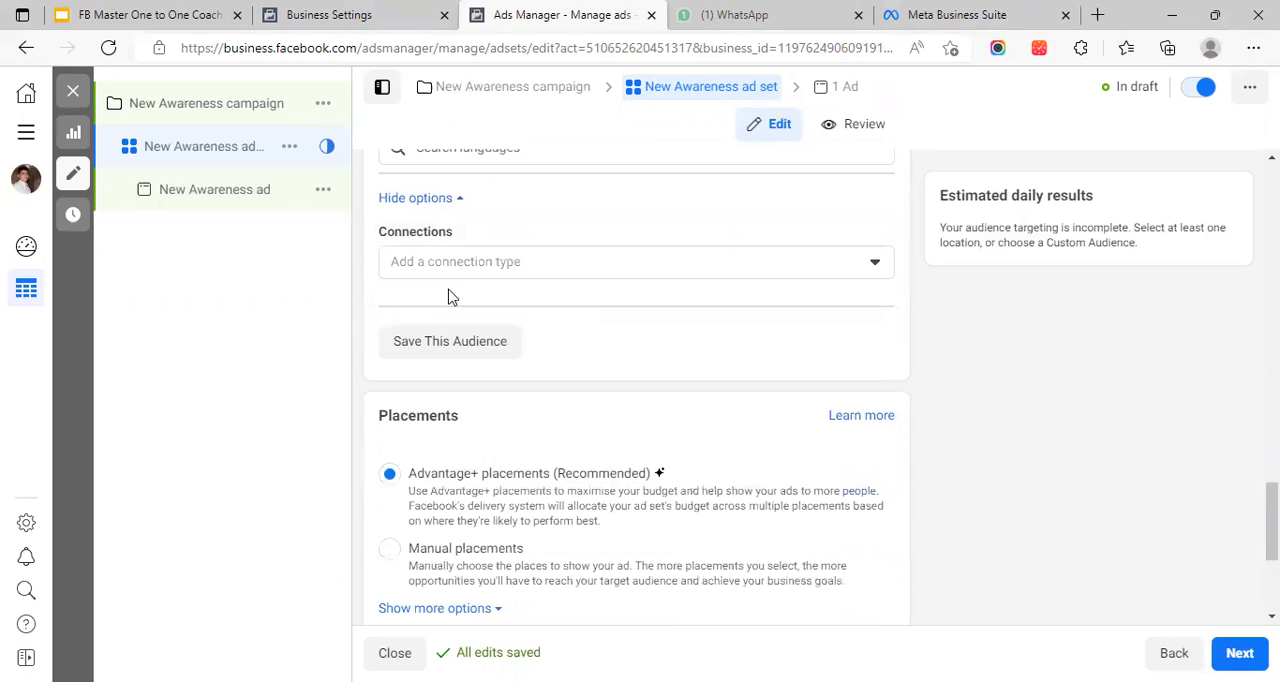
Examine the connection types for Facebook Pages, apps, events and advanced combinations, and close the list without choosing one
left_click(421, 265)
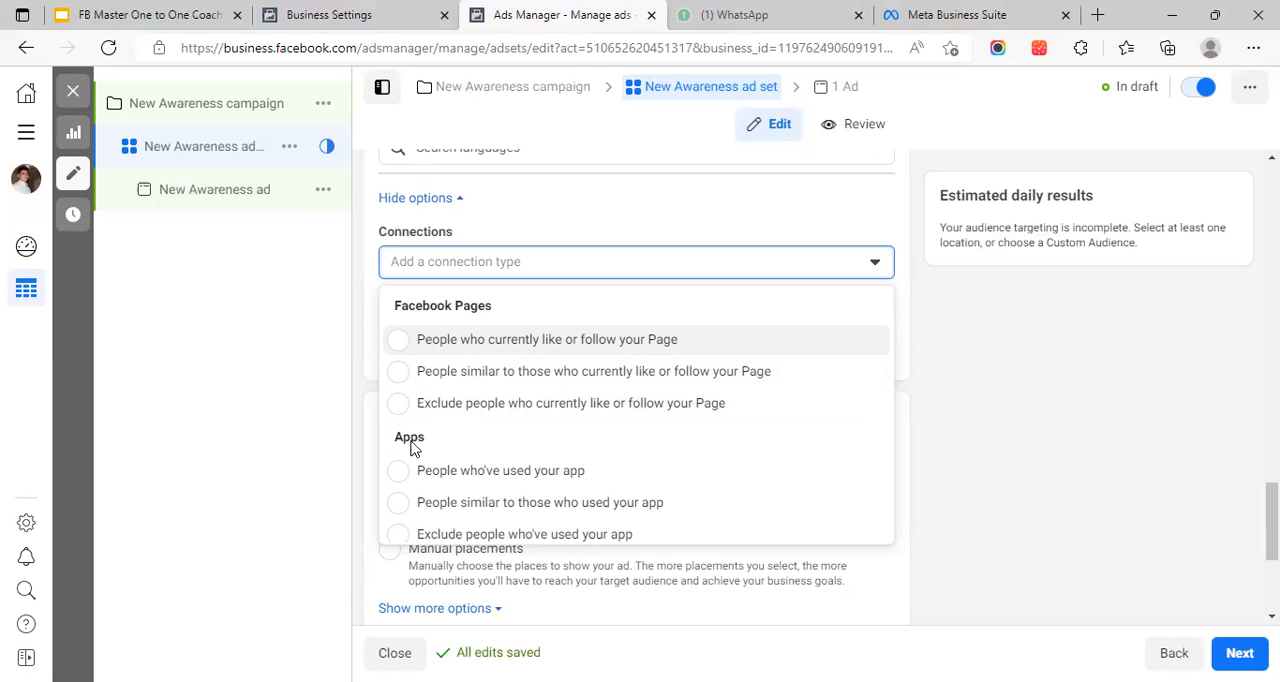
scroll(474, 443, "down", 2)
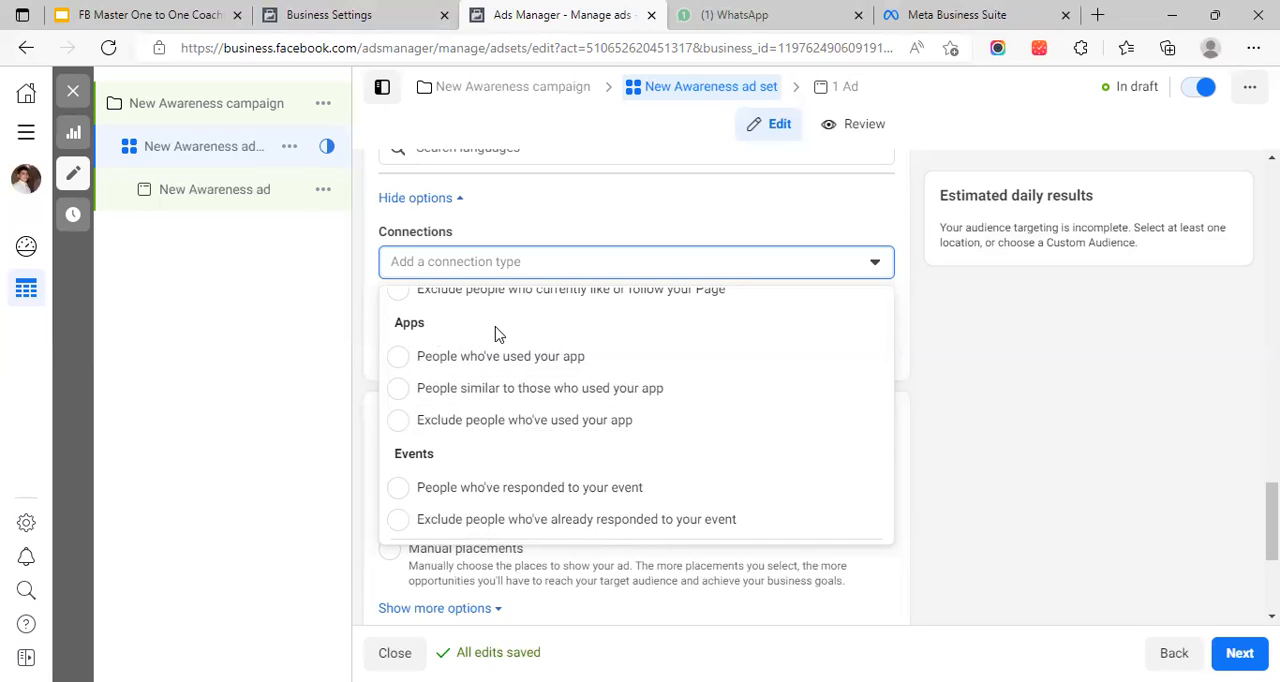
scroll(443, 357, "down", 1)
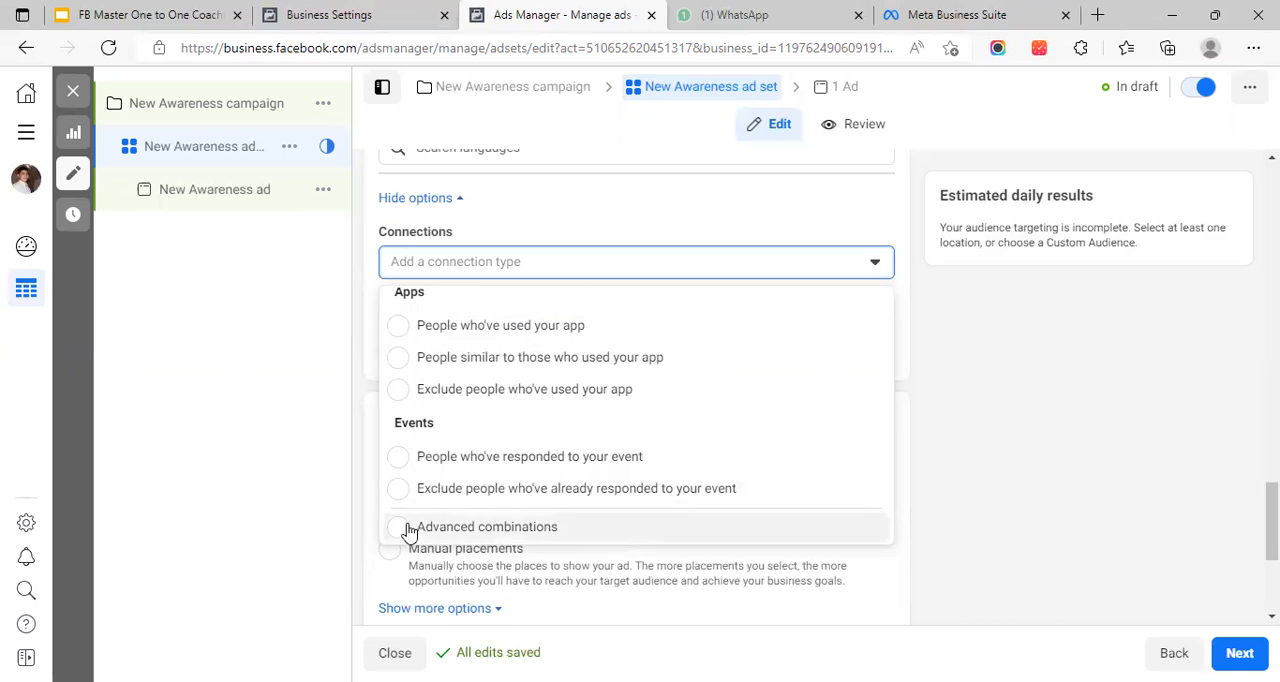
scroll(510, 455, "up", 1)
scroll(497, 455, "up", 1)
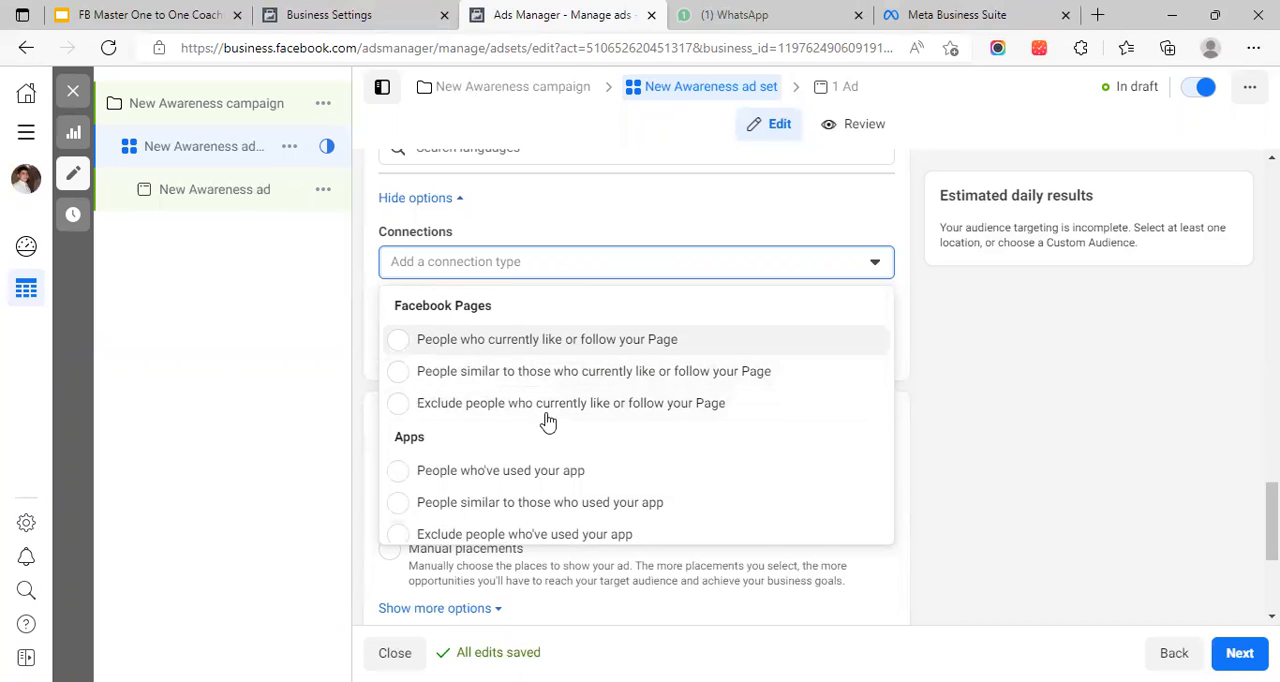
left_click(608, 232)
scroll(595, 330, "up", 1)
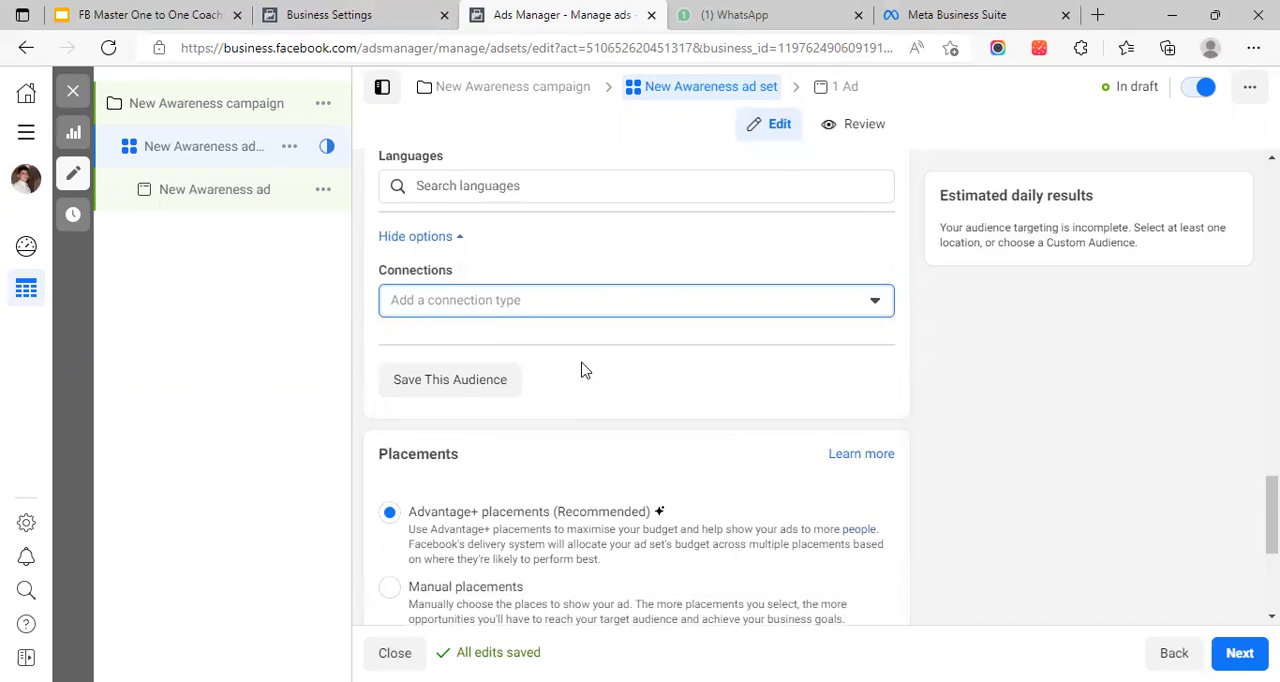
Look back over the audience's location, age, gender and detailed targeting settings
scroll(585, 370, "up", 5)
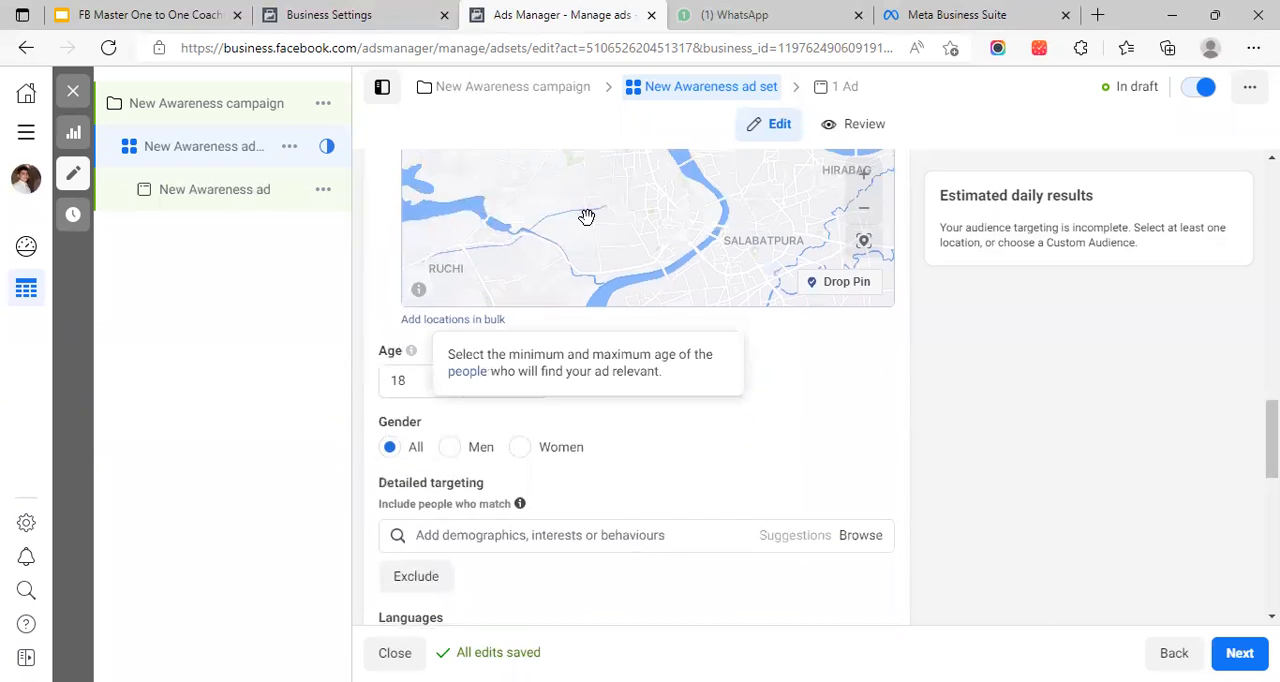
scroll(686, 340, "down", 2)
scroll(700, 380, "up", 4)
scroll(514, 257, "up", 3)
scroll(501, 275, "up", 1)
scroll(571, 280, "down", 4)
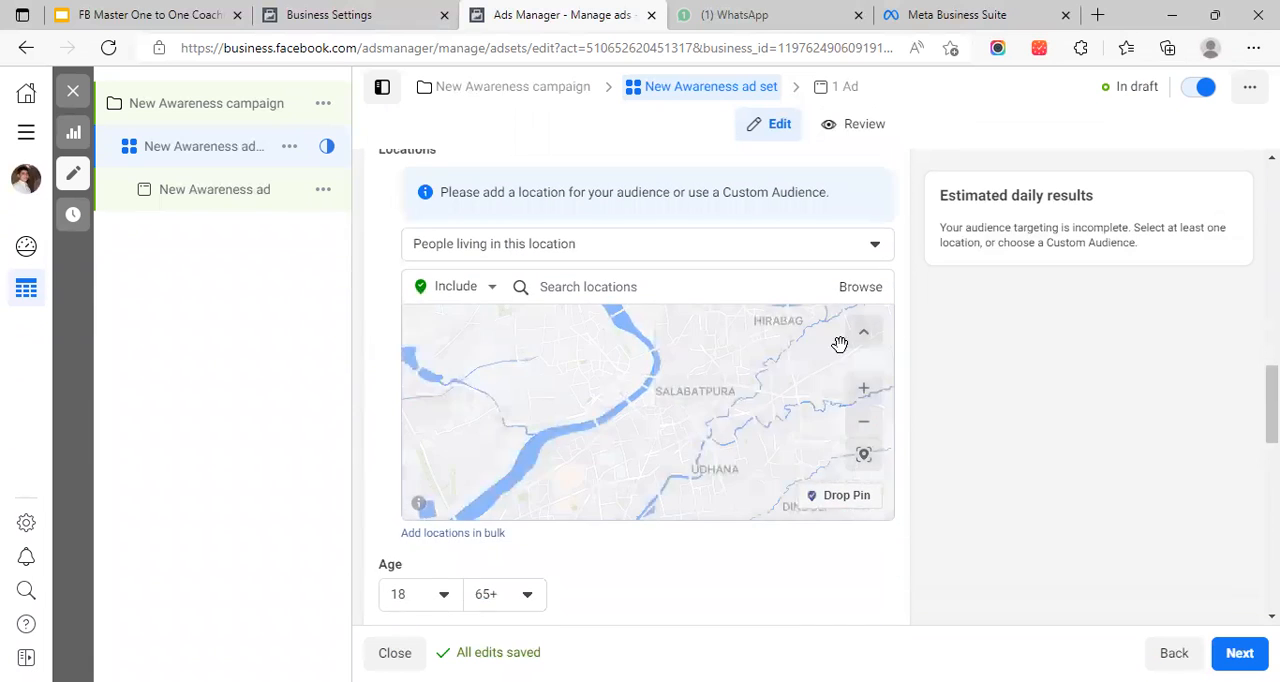
Switch the ad set to Manual placements and review the device and platform options
scroll(1054, 337, "down", 8)
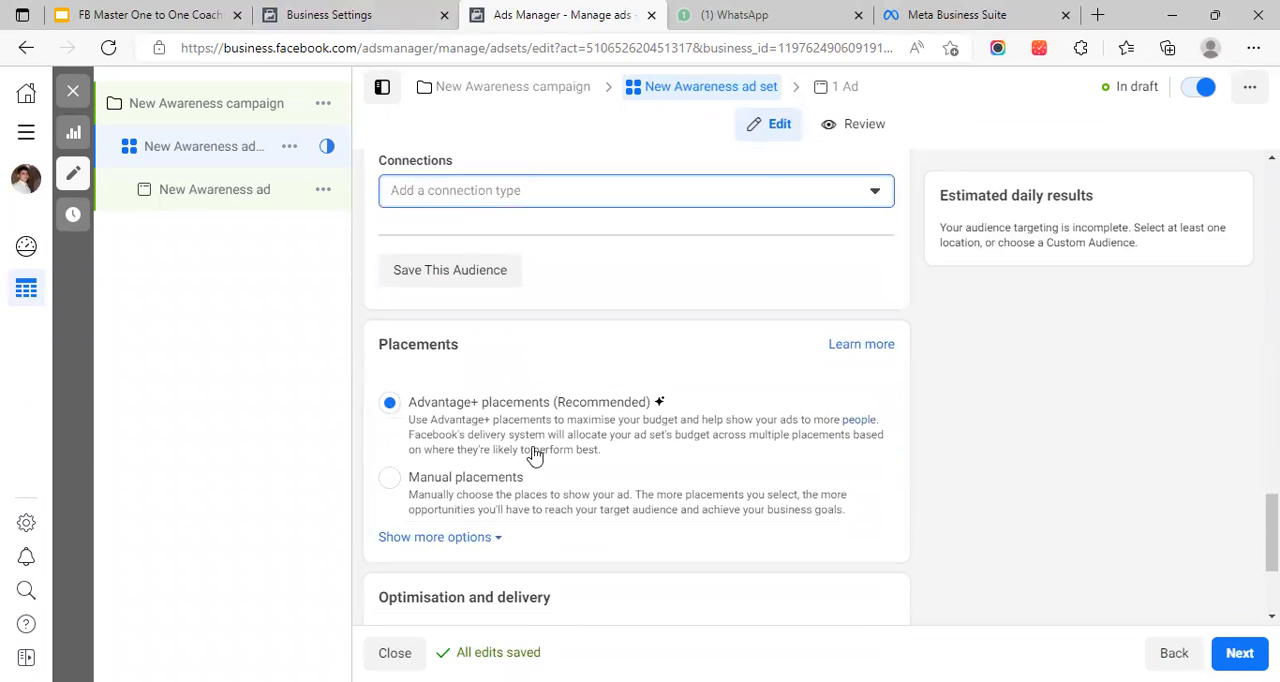
scroll(592, 327, "down", 1)
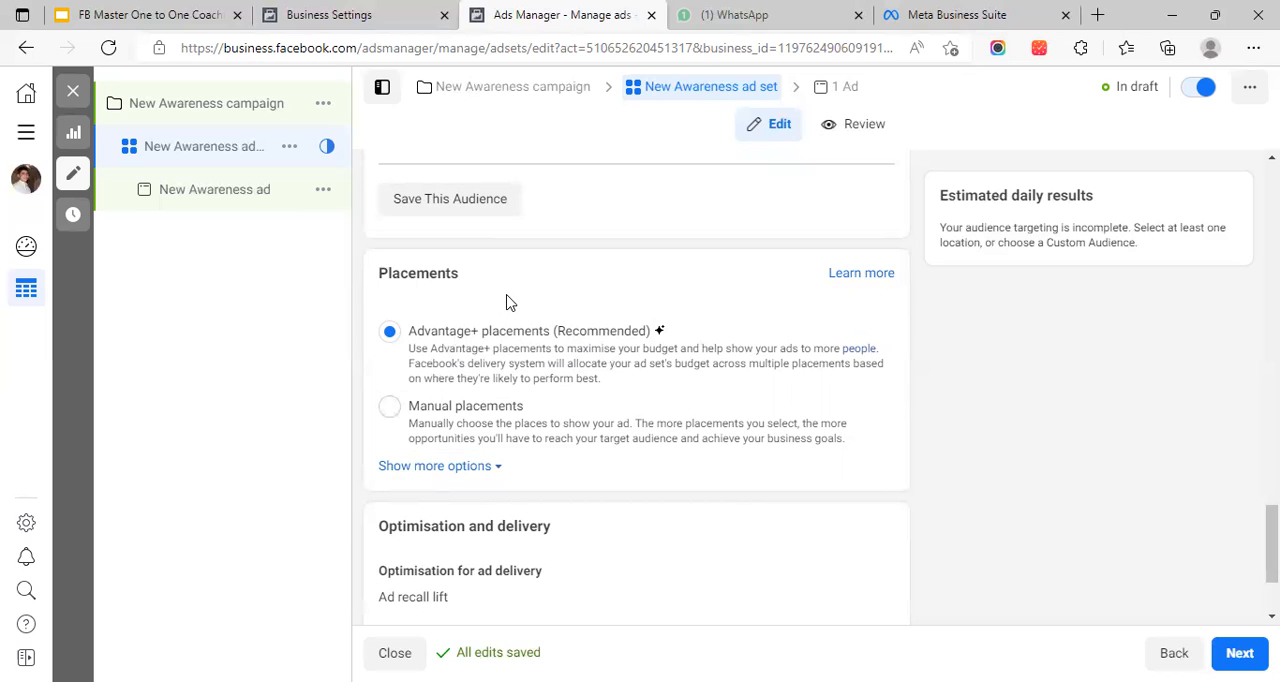
left_click(390, 416)
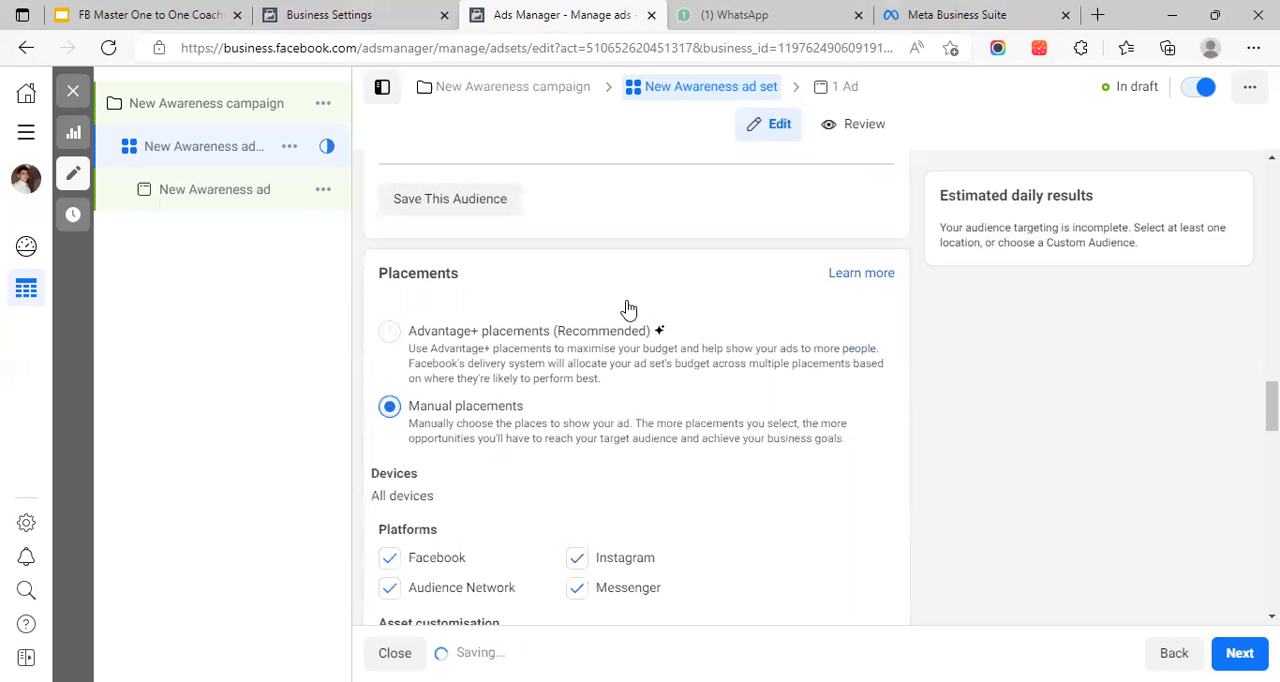
scroll(676, 300, "down", 2)
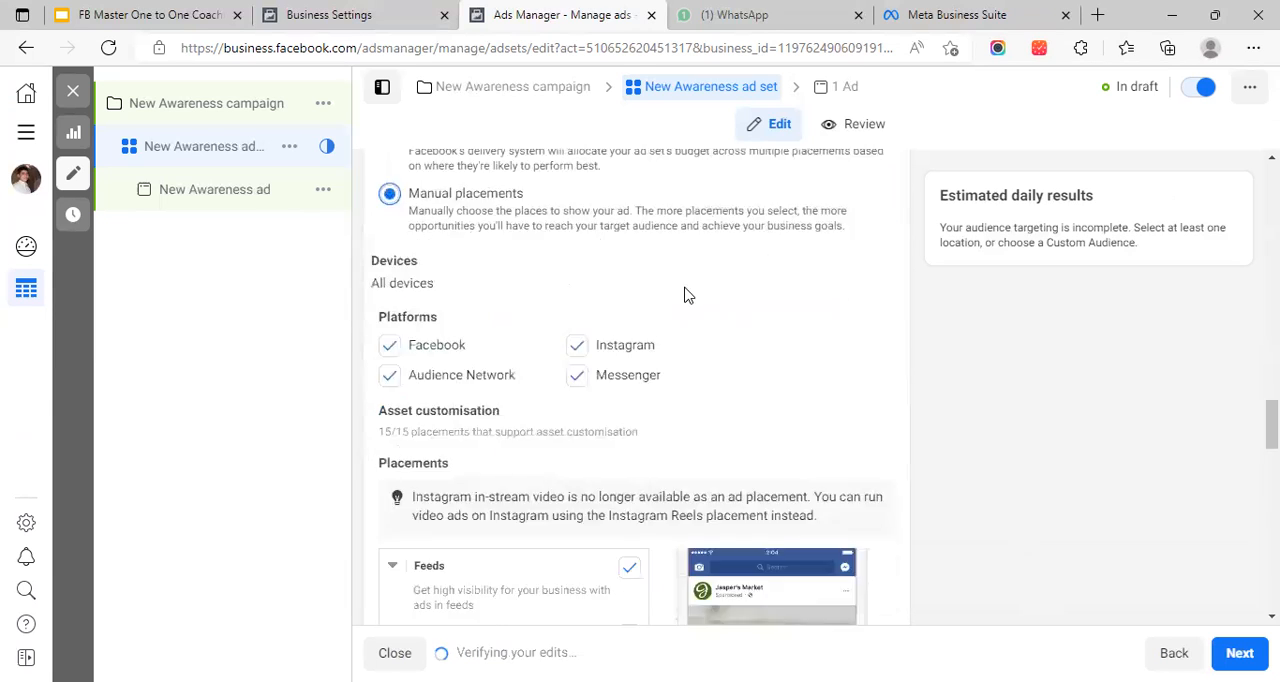
scroll(677, 314, "up", 1)
scroll(663, 306, "down", 2)
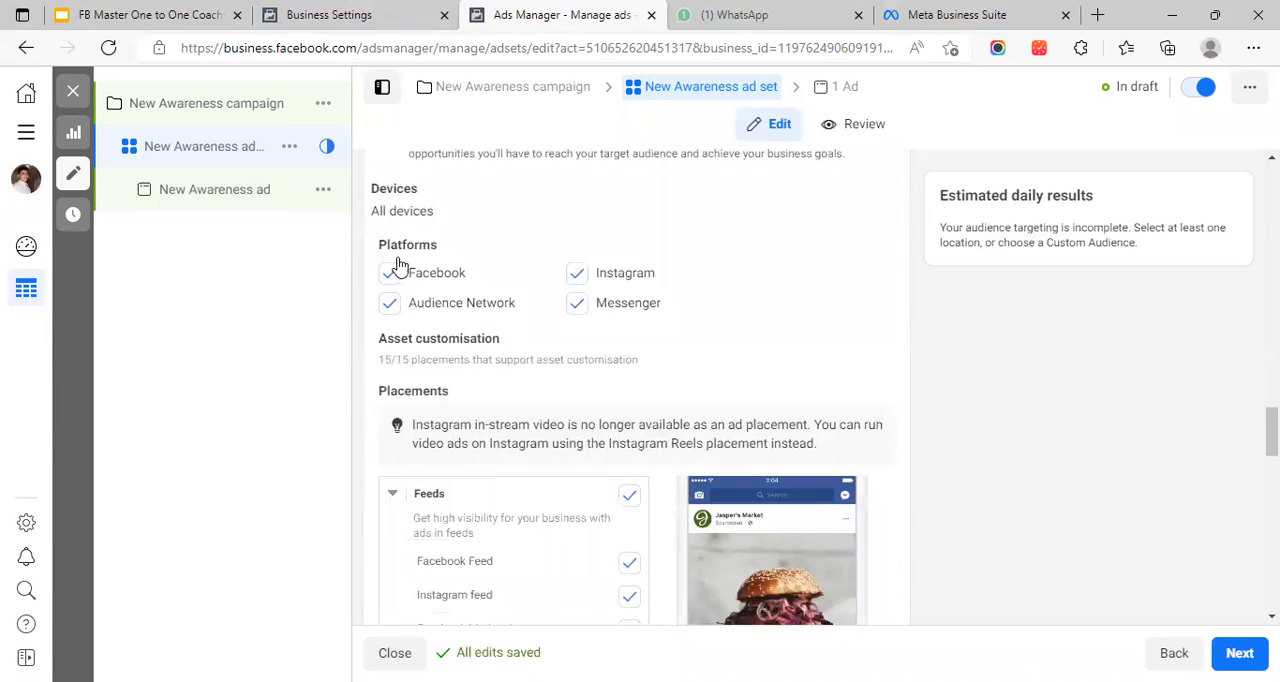
scroll(657, 268, "up", 2)
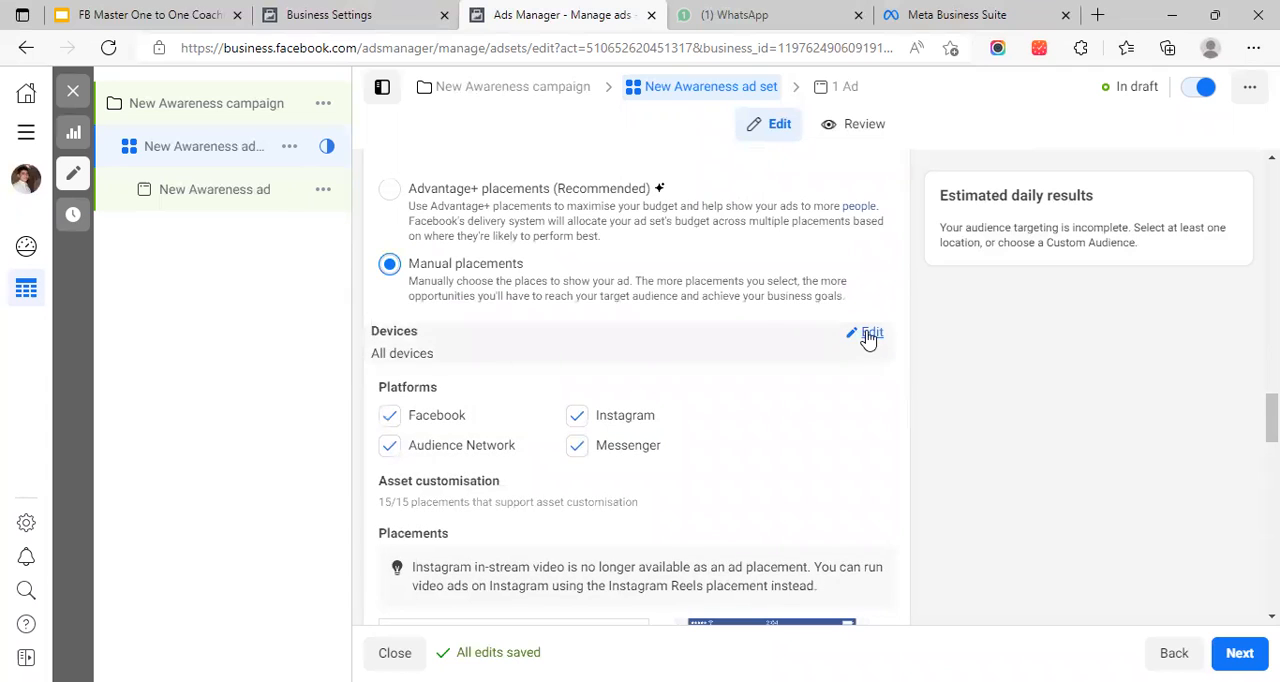
Limit the placement devices to Mobile by deselecting Desktop, and recheck the device choices
left_click(866, 333)
left_click(476, 368)
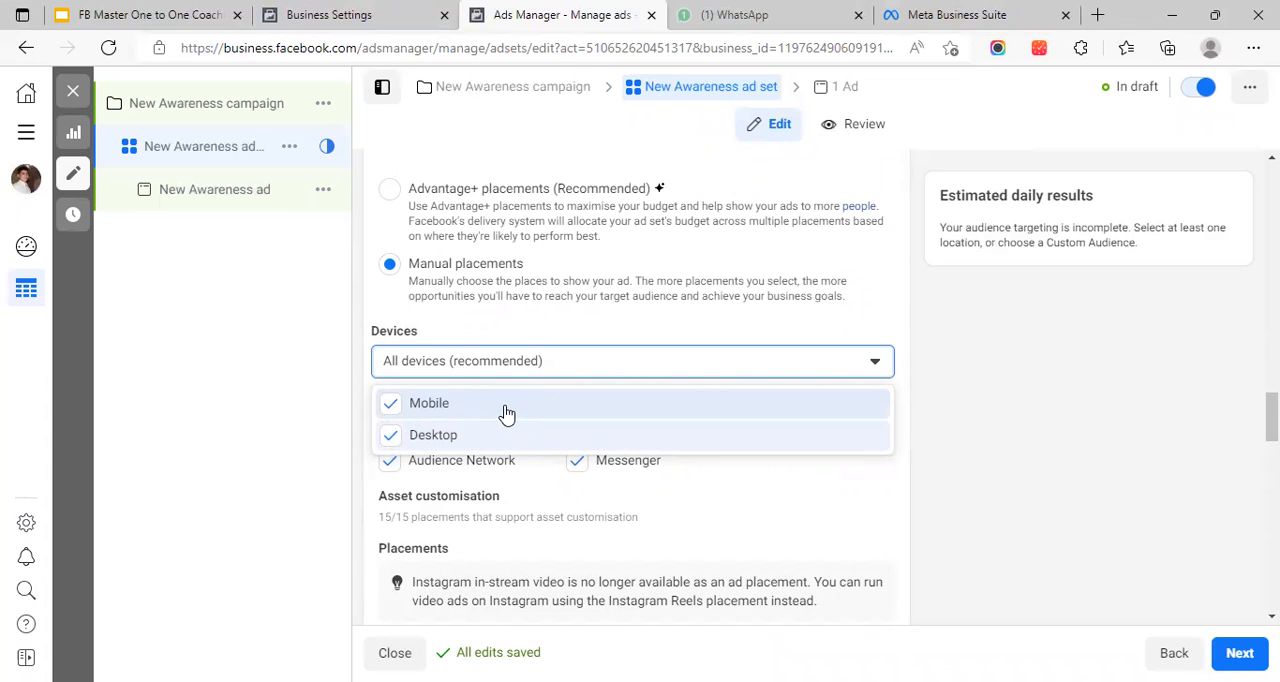
left_click(384, 447)
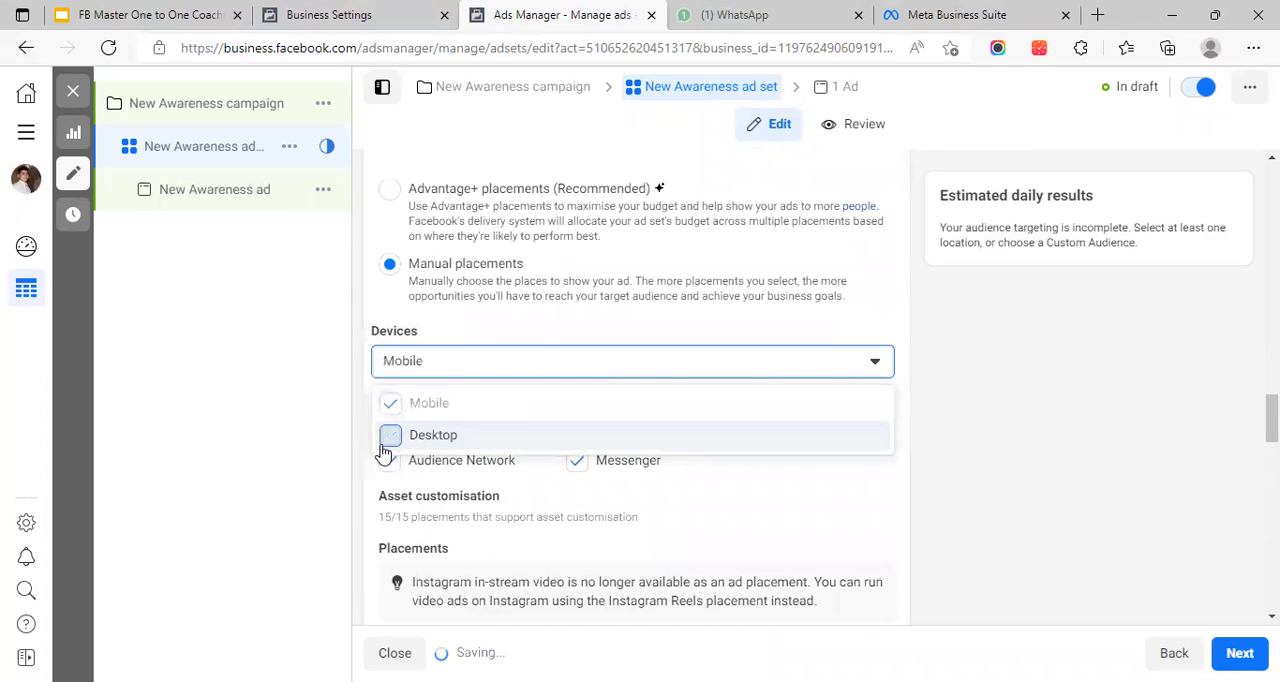
left_click(474, 329)
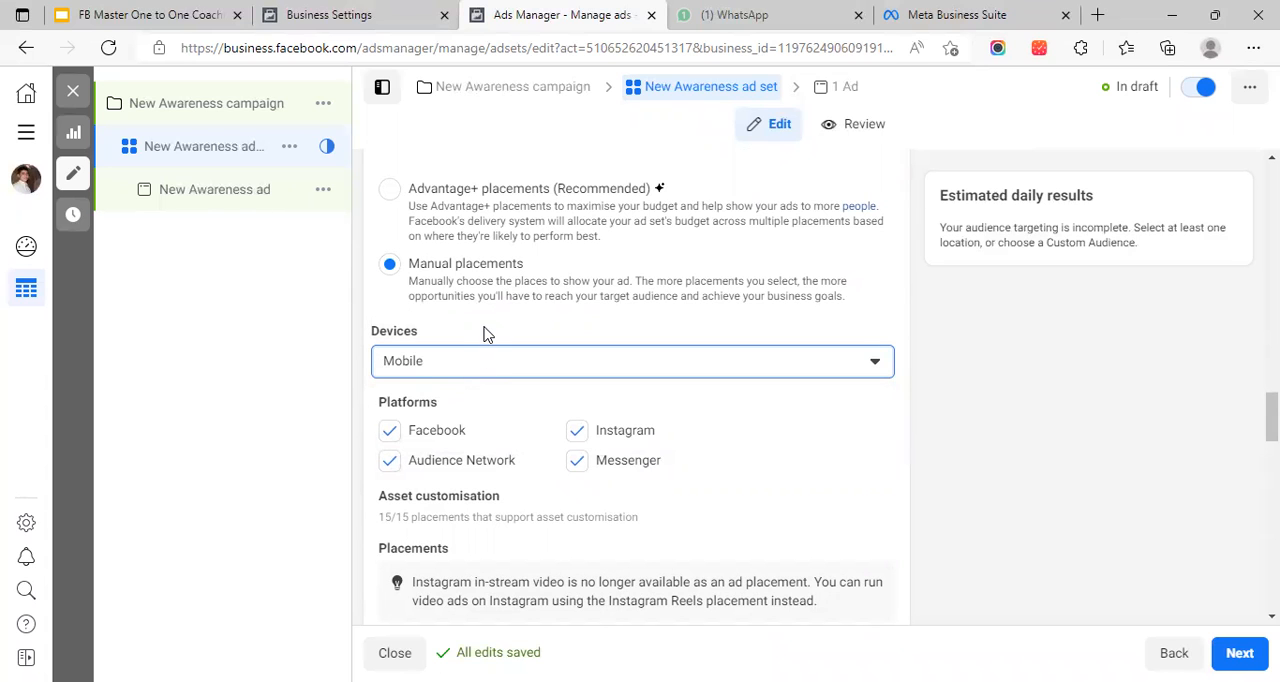
scroll(481, 334, "down", 2)
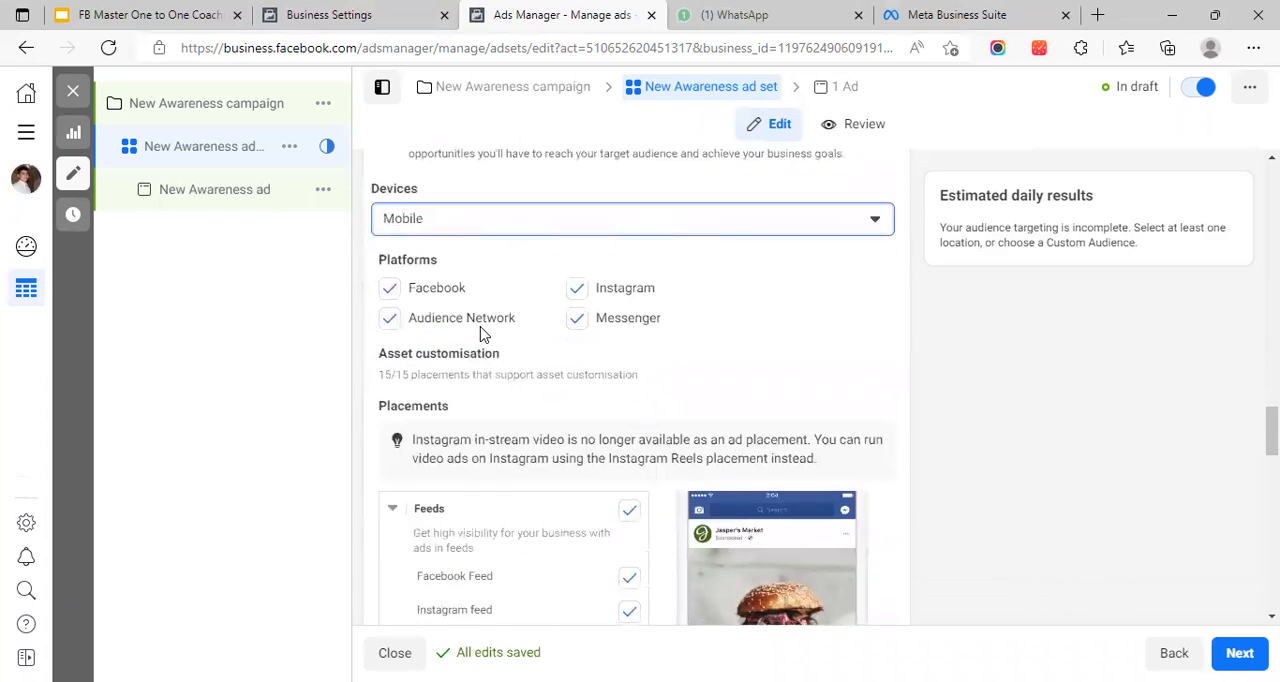
left_click(445, 221)
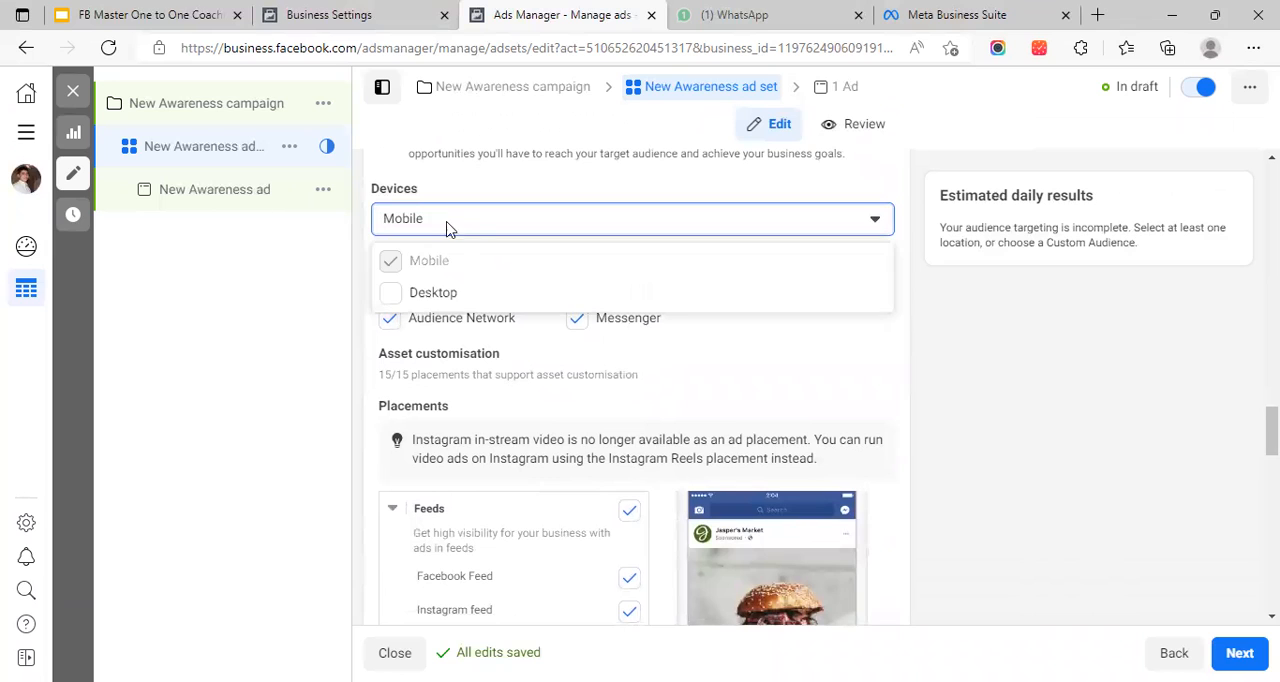
left_click(516, 188)
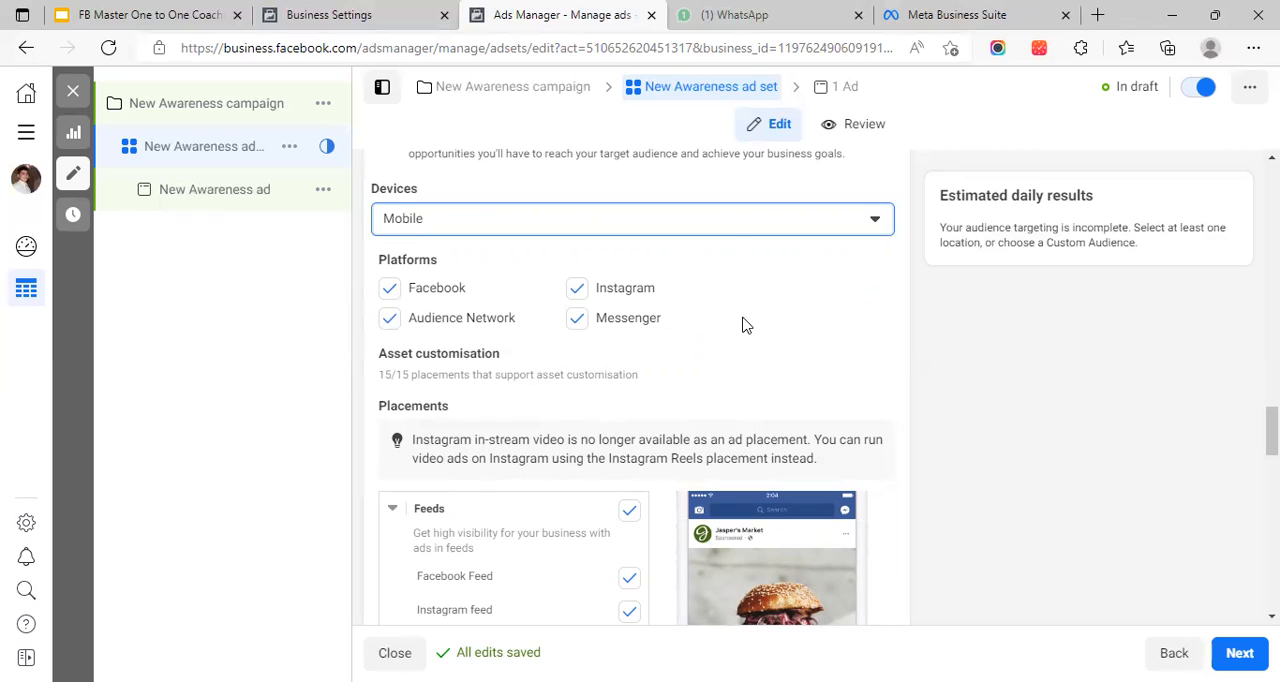
Collapse the placement groups, including Feeds, Stories and Reels, In-stream, Overlay and post-loop ads on Reels, Search, Messages and In-article
scroll(746, 360, "up", 1)
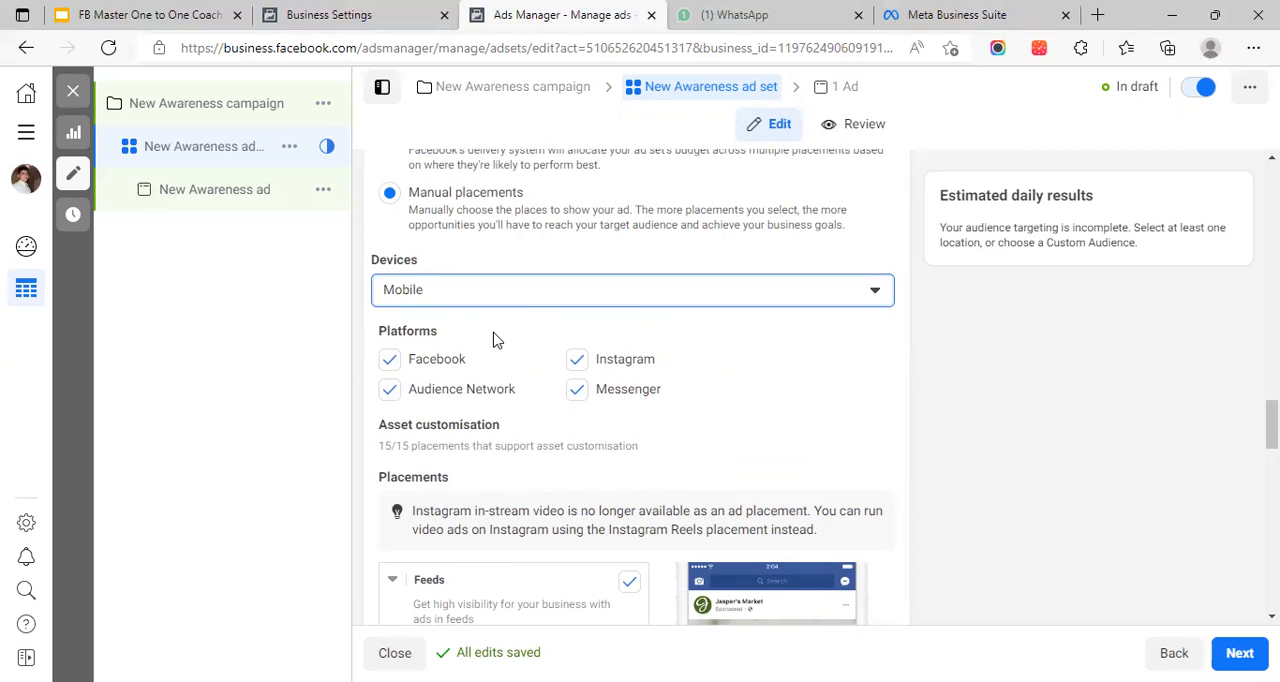
scroll(500, 341, "down", 1)
scroll(500, 341, "down", 1)
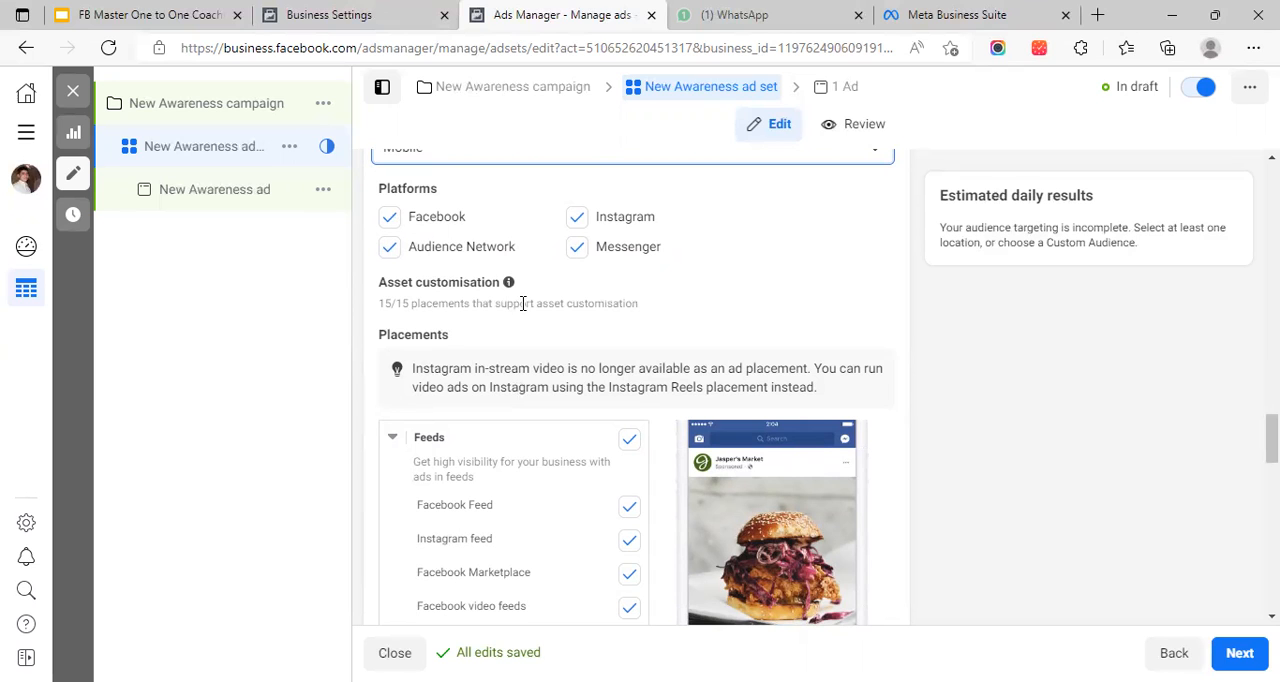
scroll(500, 330, "down", 2)
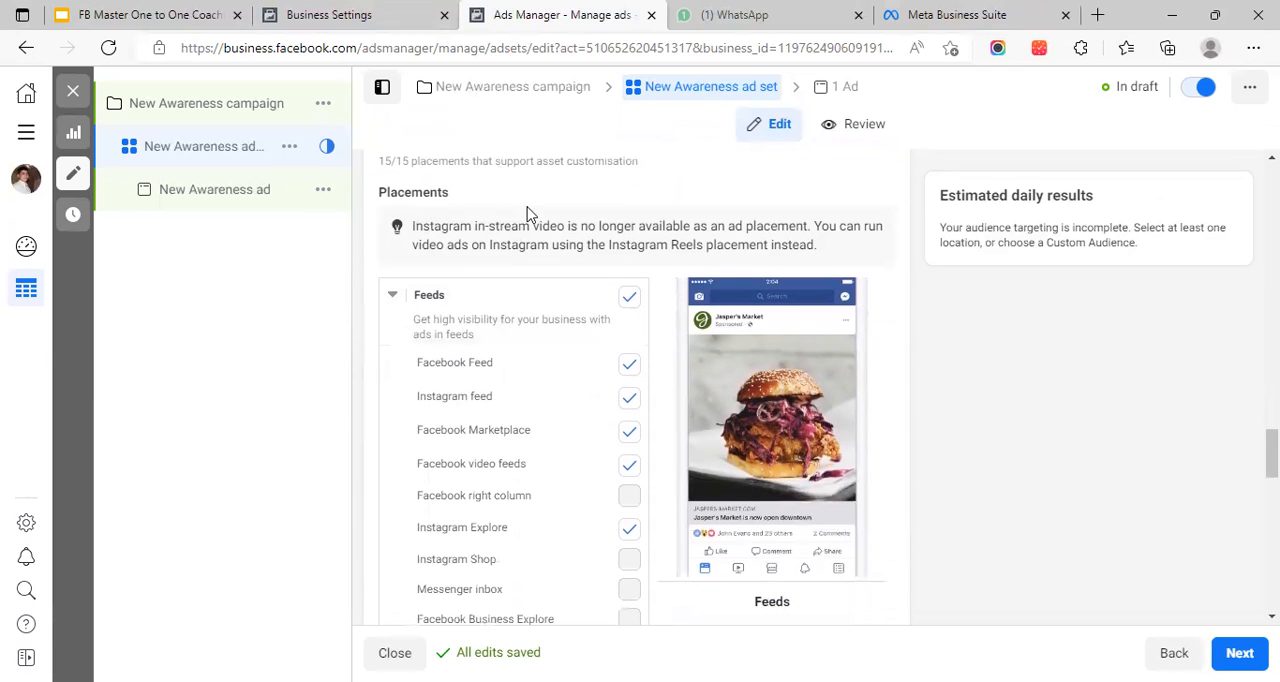
scroll(530, 215, "down", 1)
left_click(392, 222)
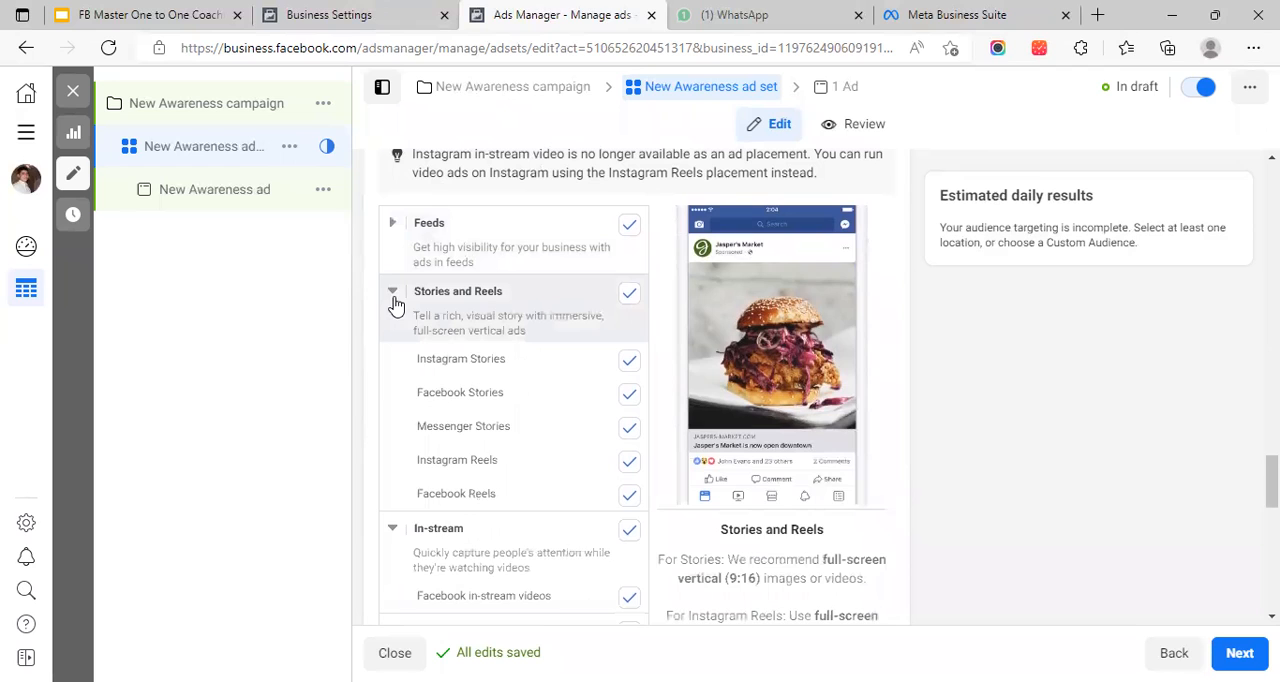
left_click(392, 293)
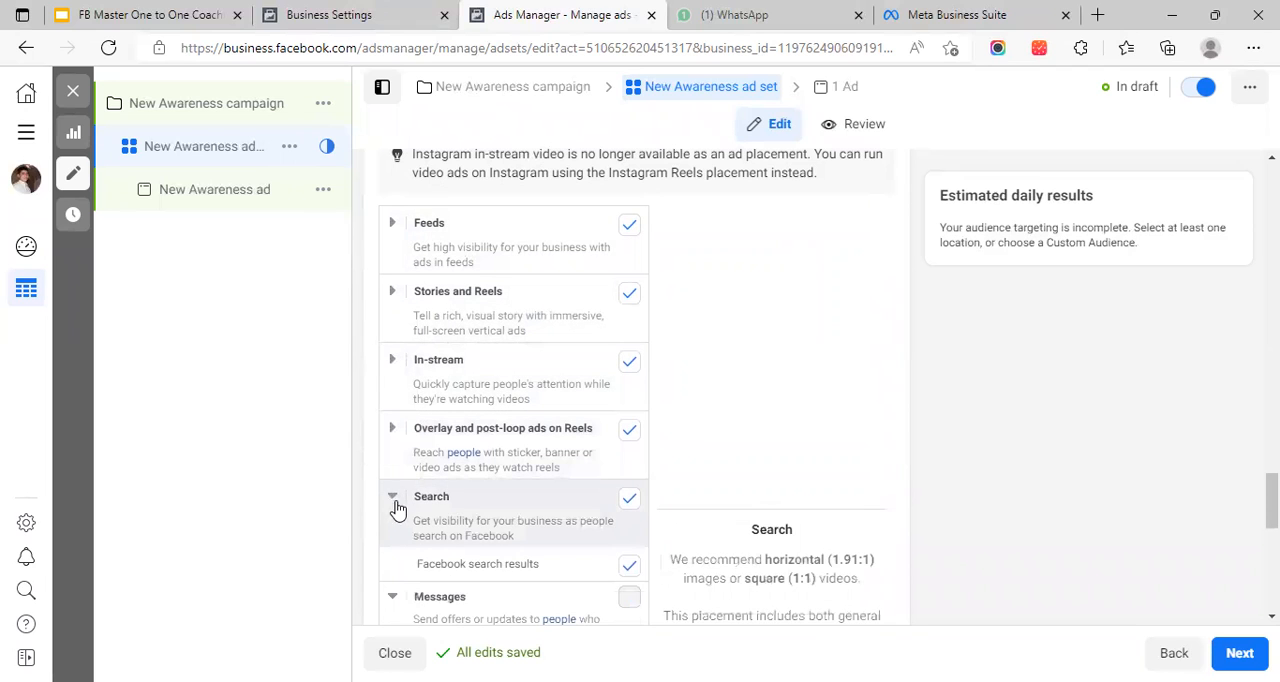
scroll(392, 492, "down", 2)
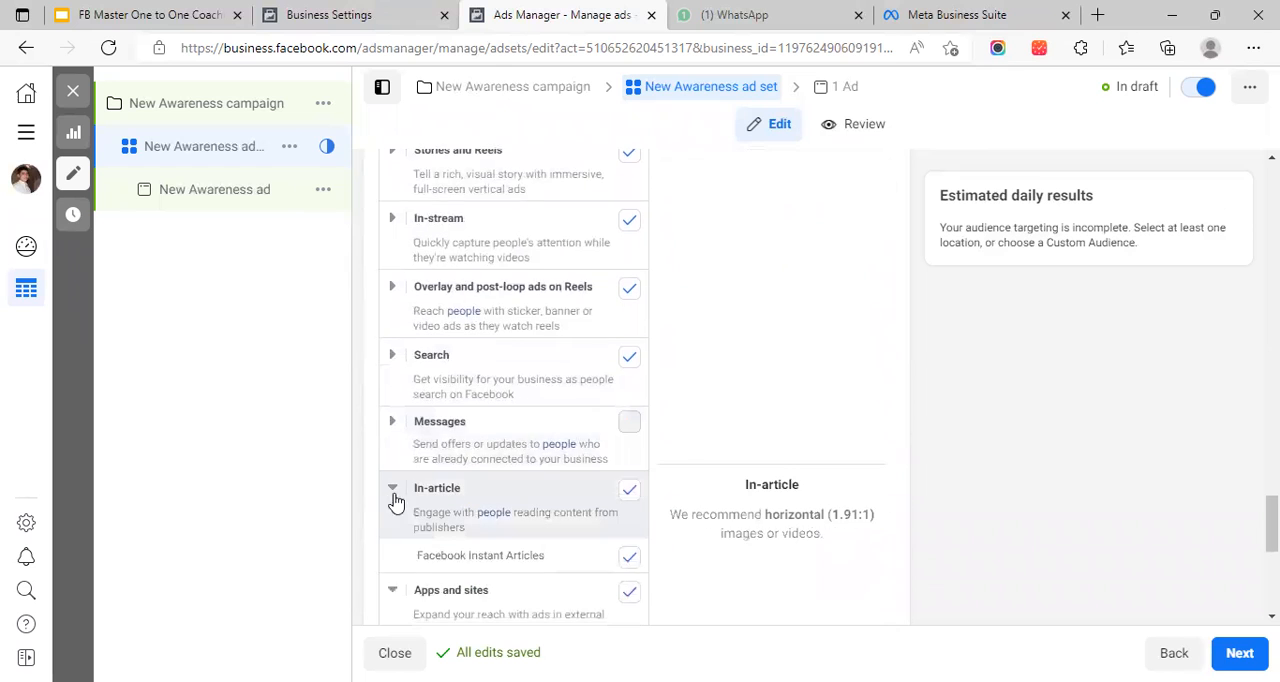
left_click(392, 488)
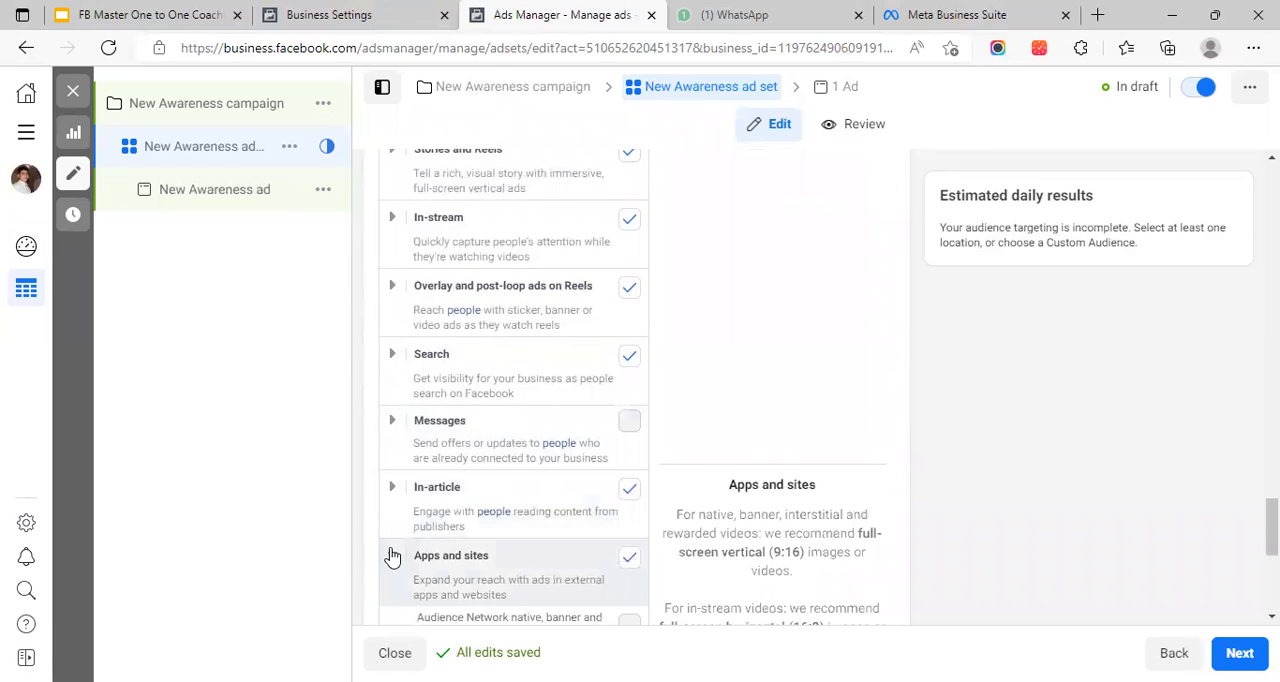
Expand the Feeds placement group and examine its individual Facebook, Instagram and Messenger placements
scroll(500, 440, "up", 4)
scroll(510, 360, "down", 2)
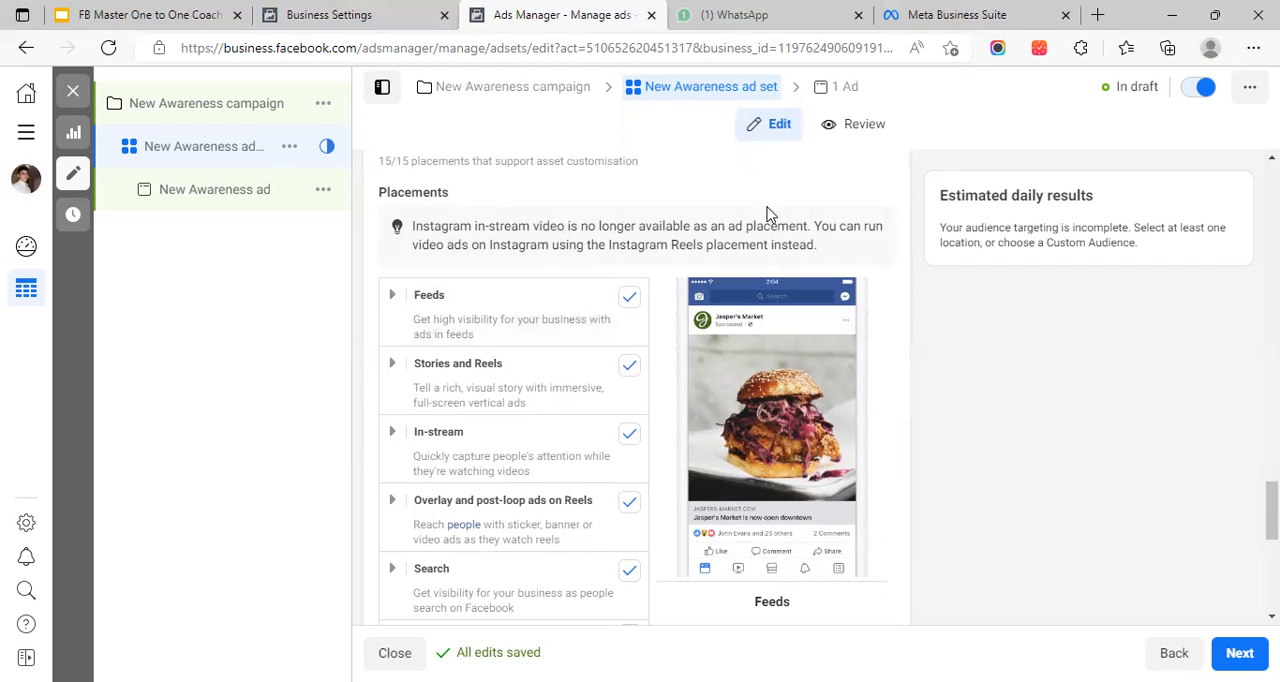
left_click(390, 299)
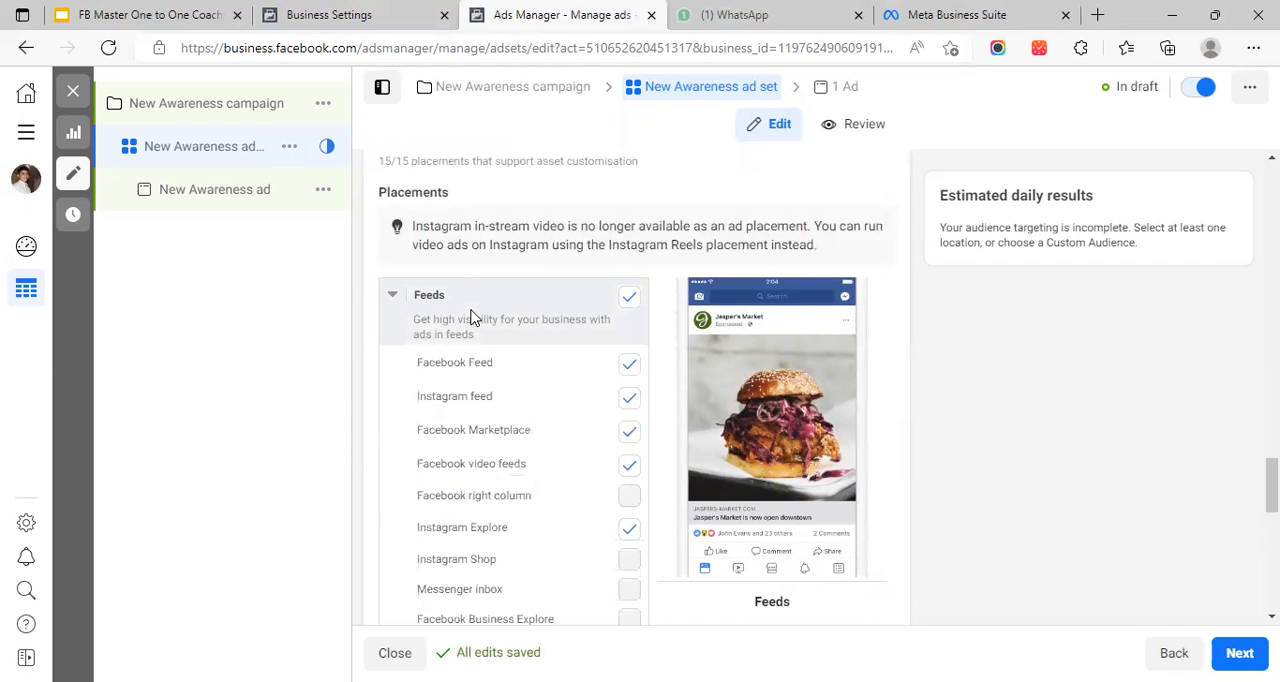
scroll(470, 300, "down", 1)
scroll(465, 246, "down", 1)
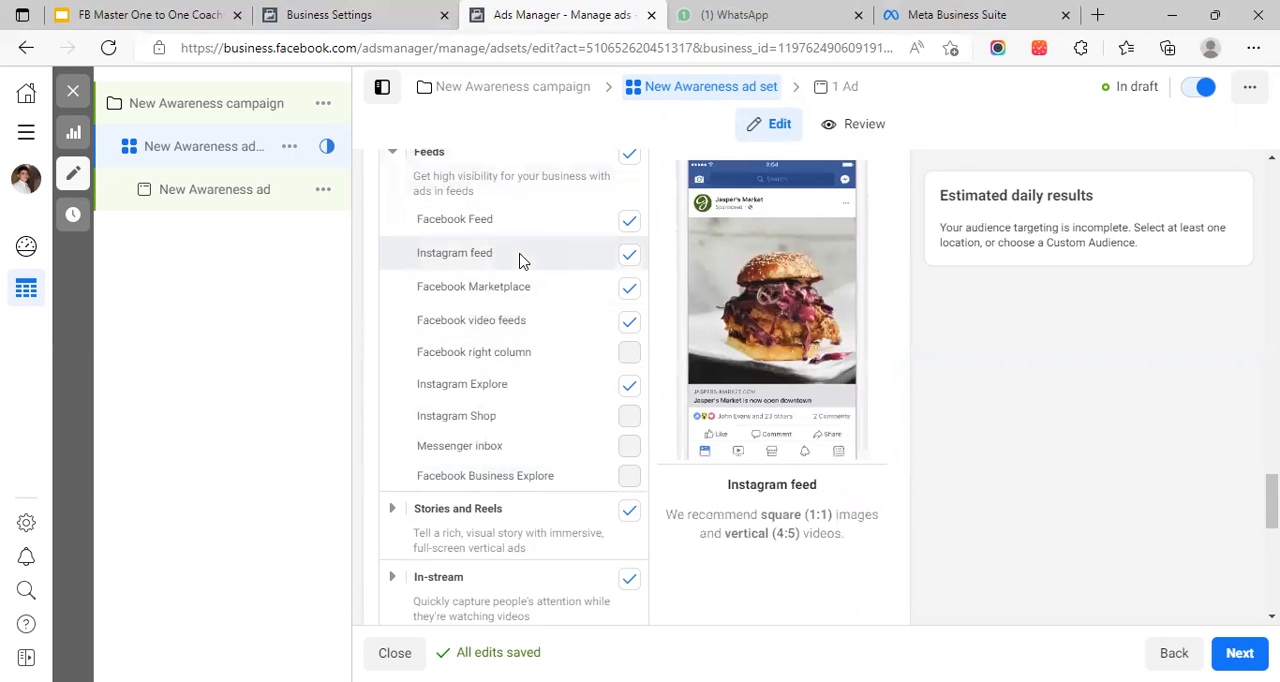
scroll(531, 350, "up", 2)
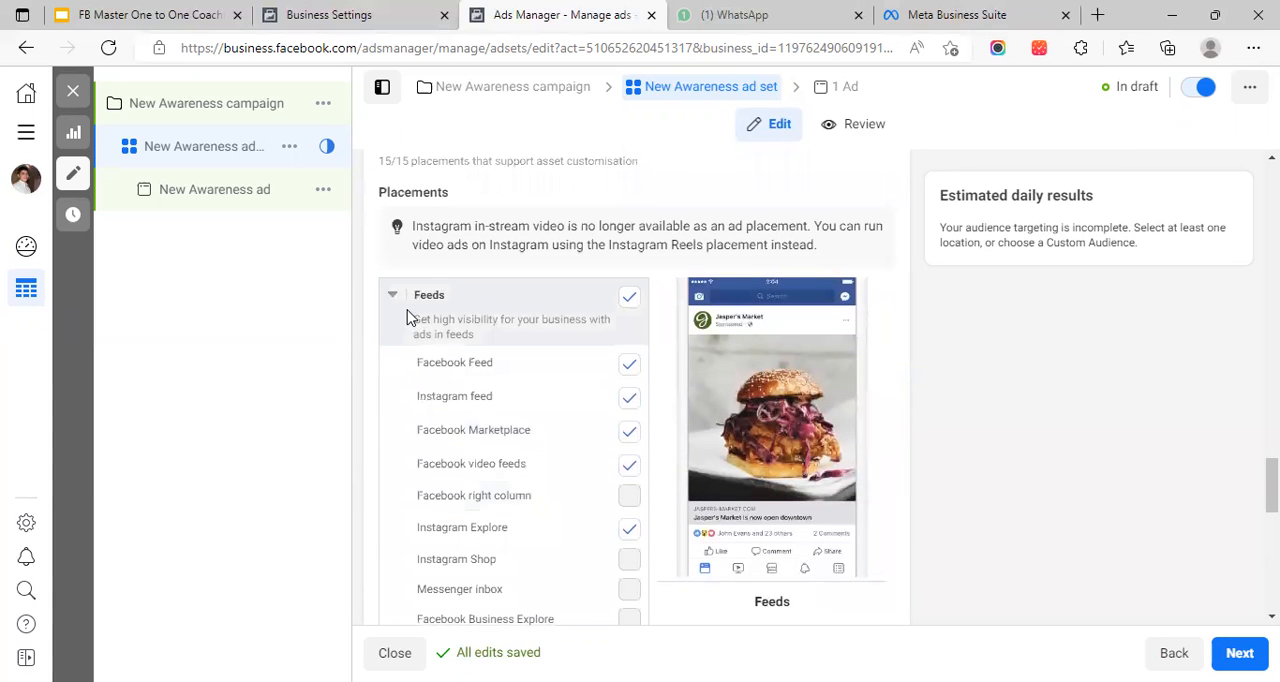
scroll(528, 338, "down", 2)
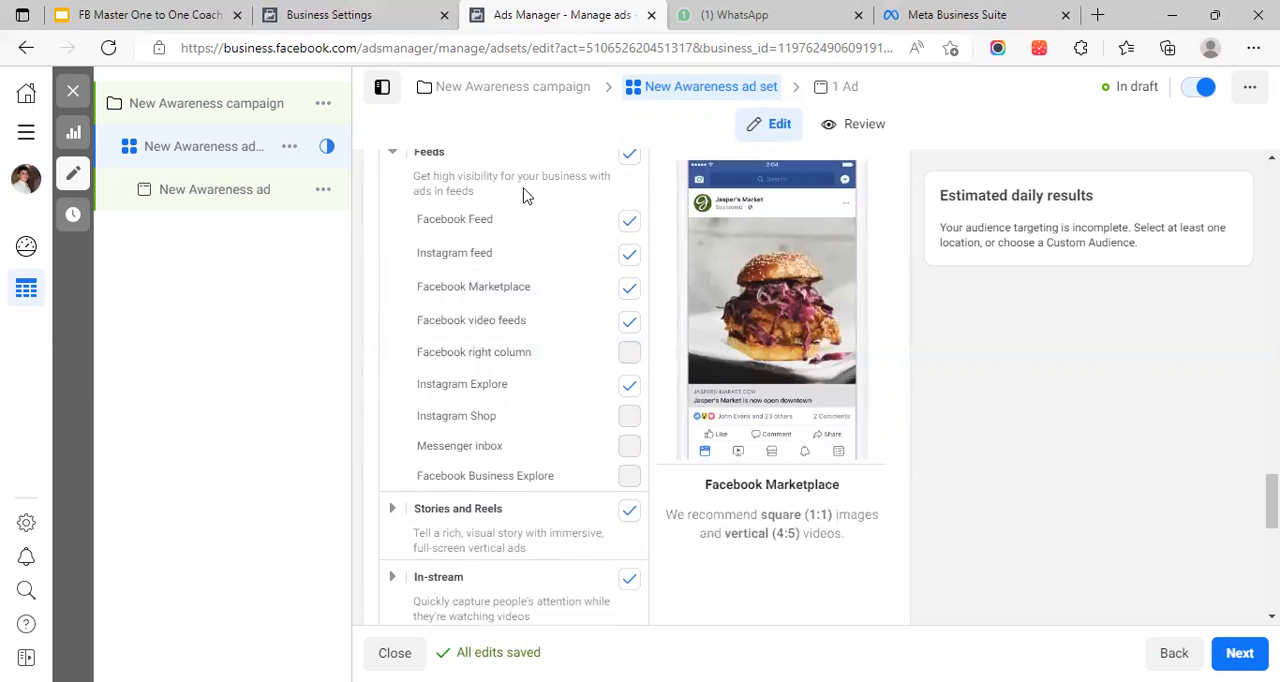
scroll(528, 390, "up", 2)
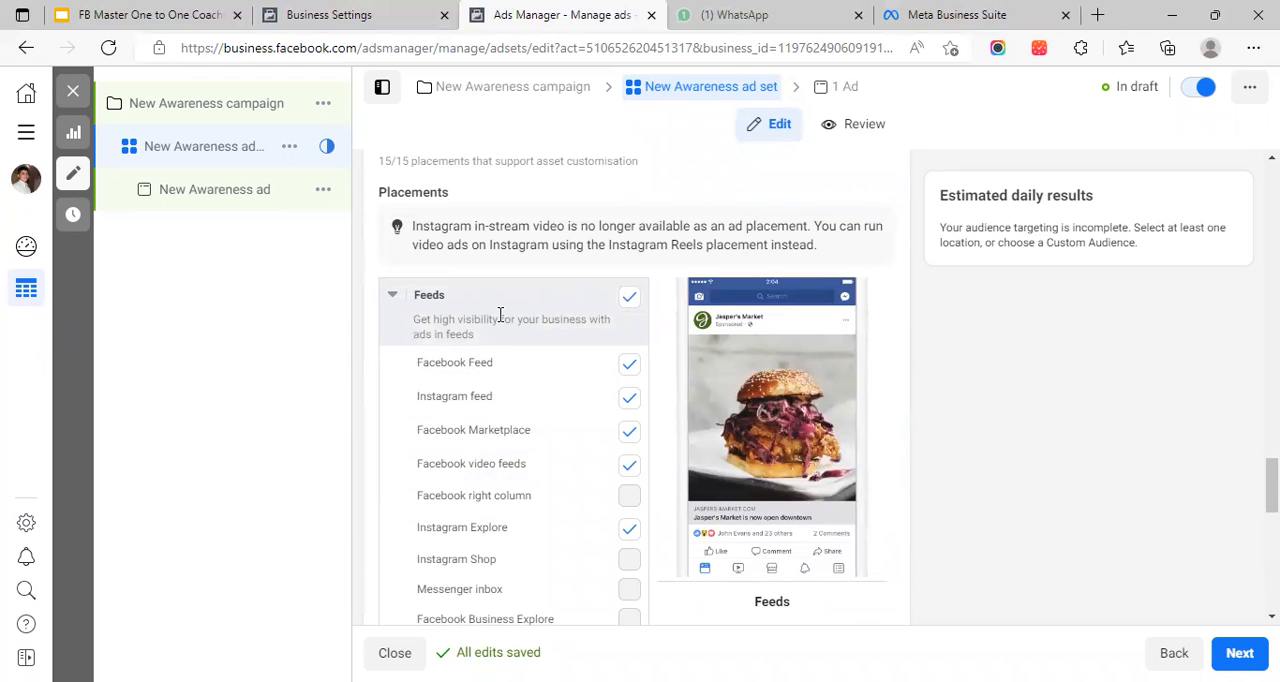
scroll(497, 337, "up", 1)
scroll(497, 337, "down", 2)
scroll(517, 260, "up", 1)
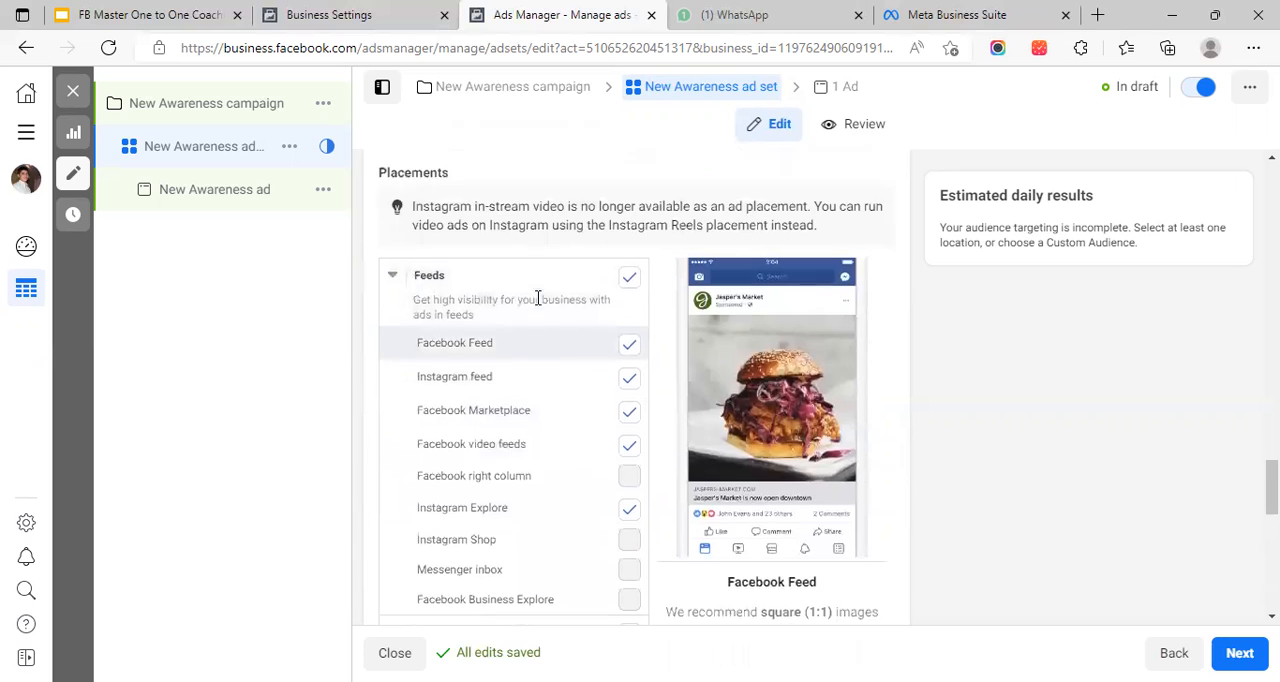
scroll(540, 305, "up", 2)
scroll(530, 330, "down", 3)
scroll(527, 355, "up", 1)
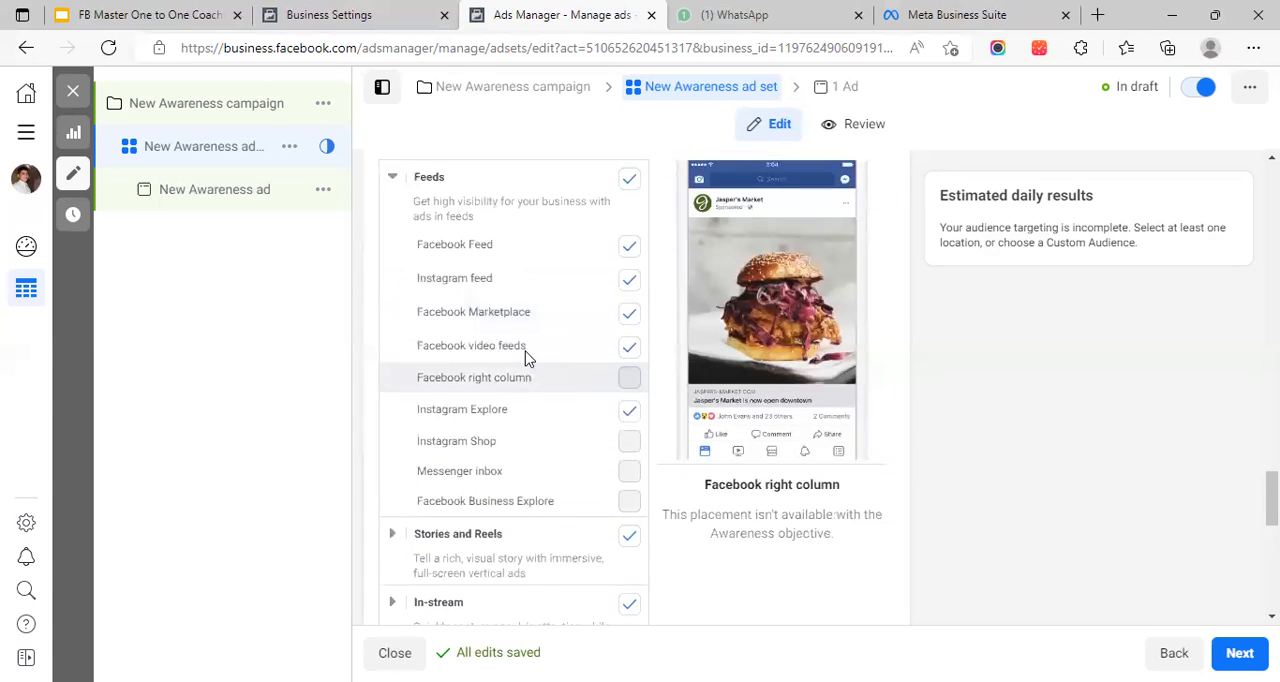
Select Advantage+ placements for the ad set and switch back to Manual placements
scroll(527, 357, "up", 5)
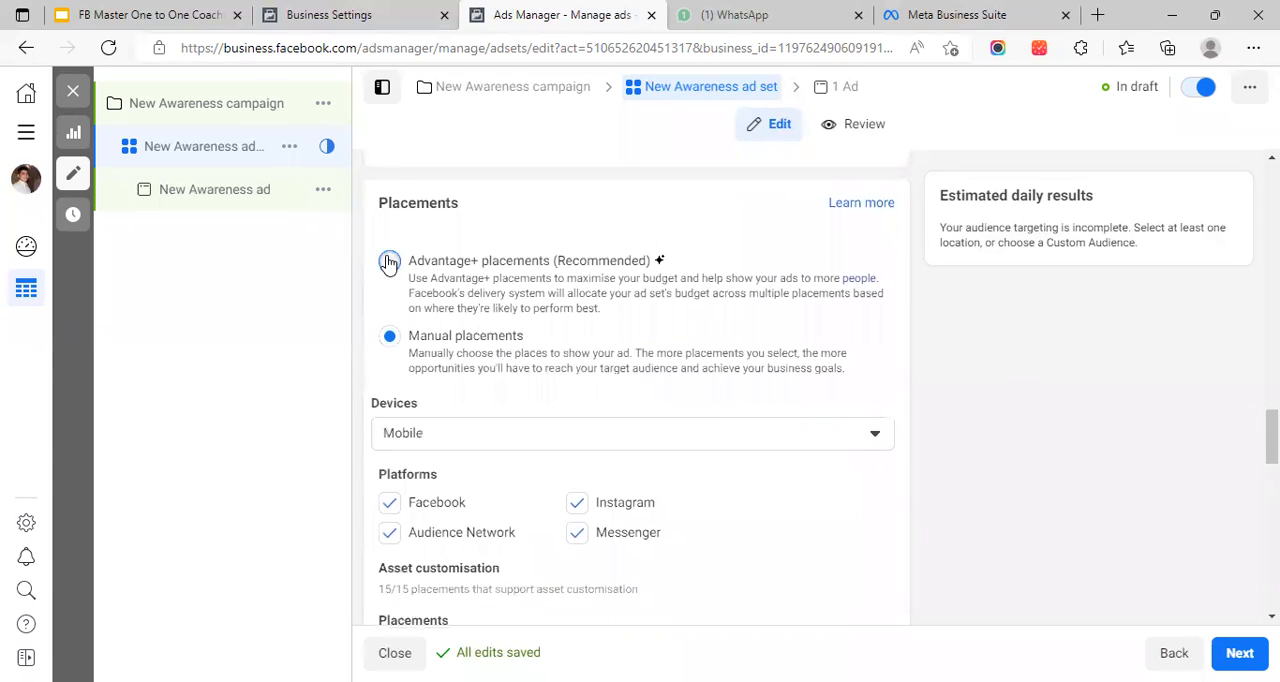
left_click(389, 262)
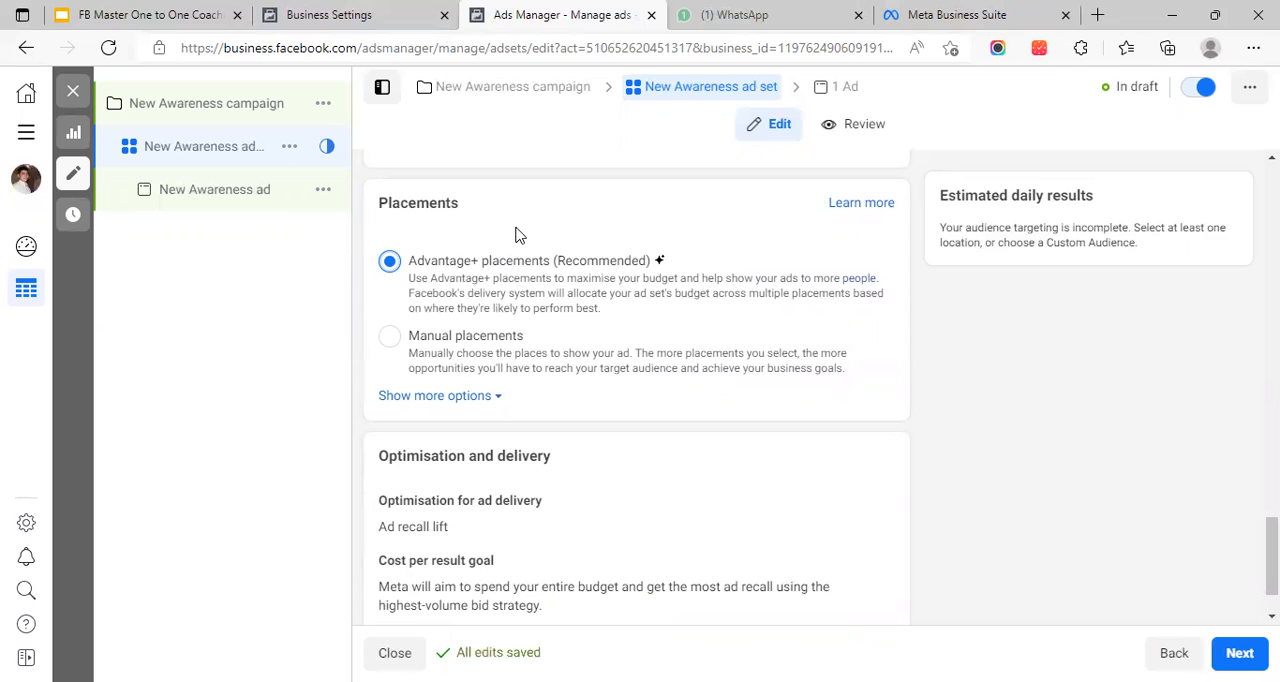
left_click(390, 337)
Deselect the whole Feeds placement group and select it again
scroll(575, 250, "down", 6)
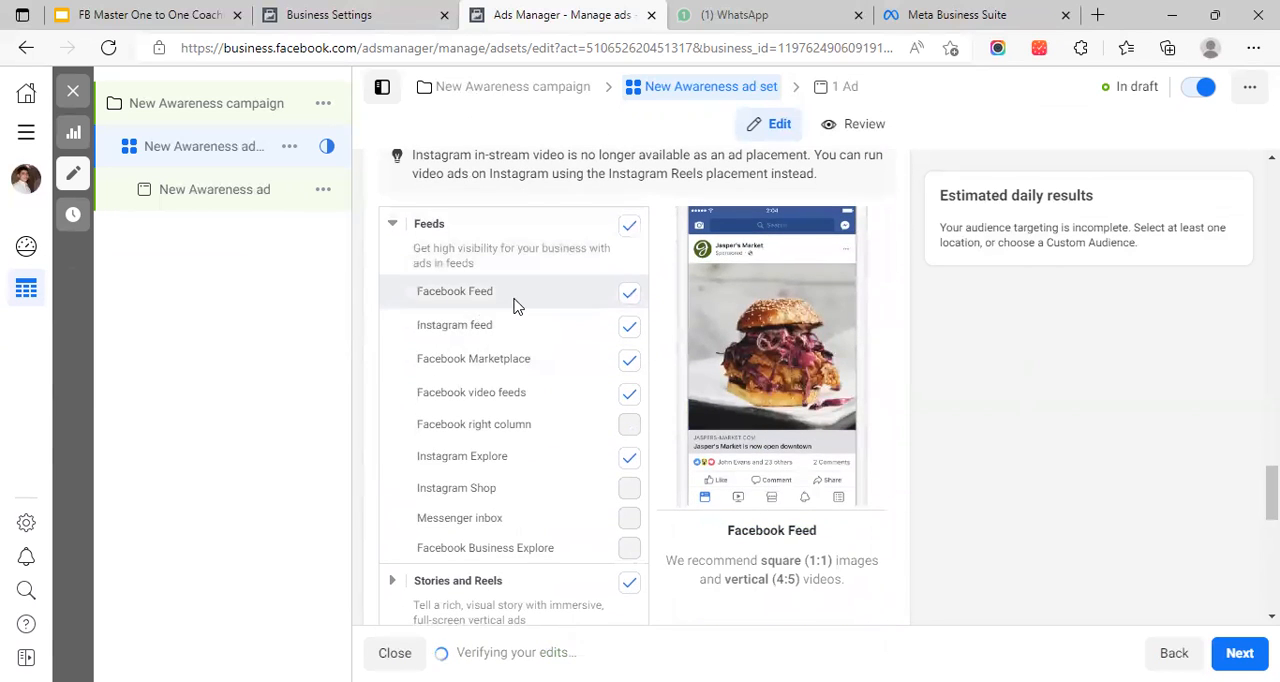
left_click(627, 230)
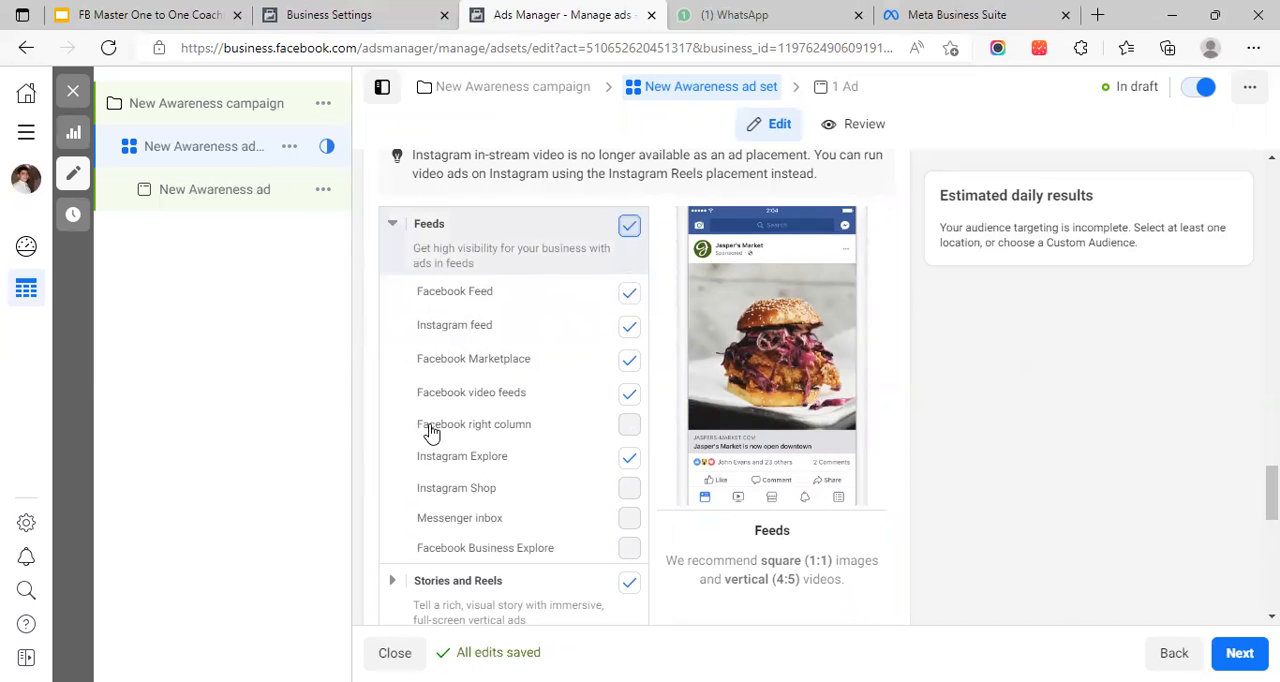
scroll(580, 309, "up", 2)
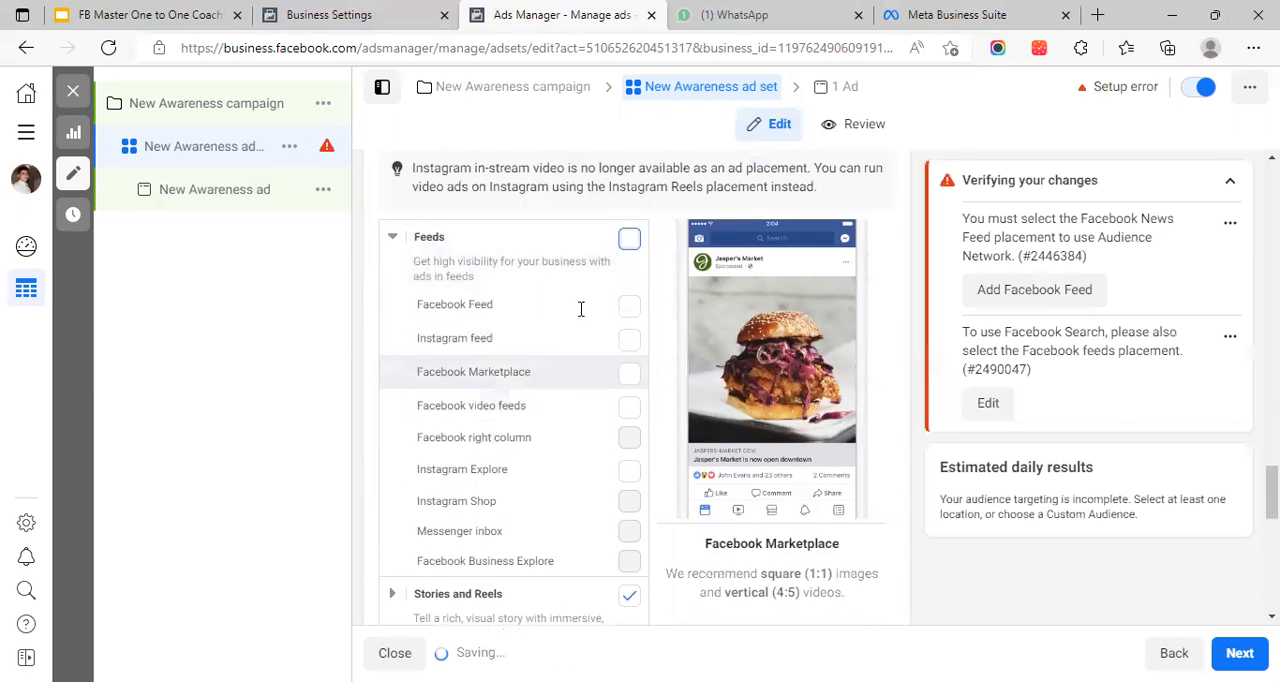
left_click(628, 303)
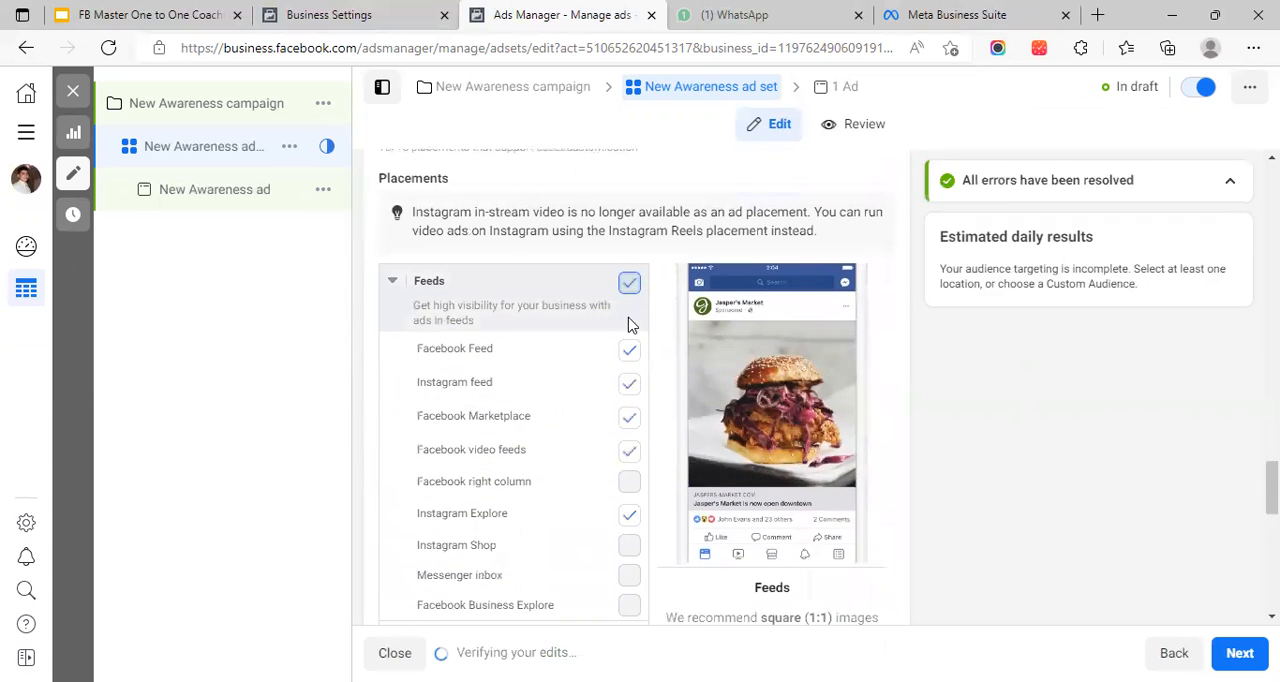
Deselect the whole Feeds placement group and expand the Stories and Reels group
left_click(628, 288)
scroll(540, 335, "down", 2)
scroll(534, 338, "down", 2)
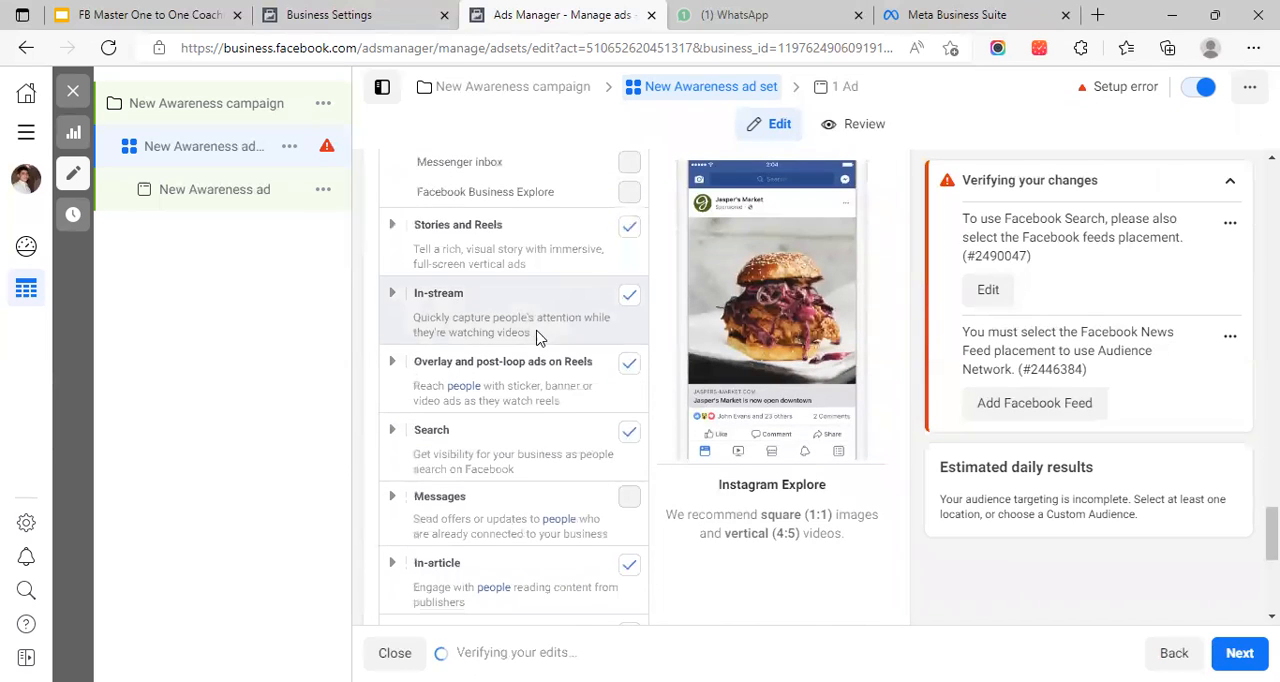
left_click(508, 226)
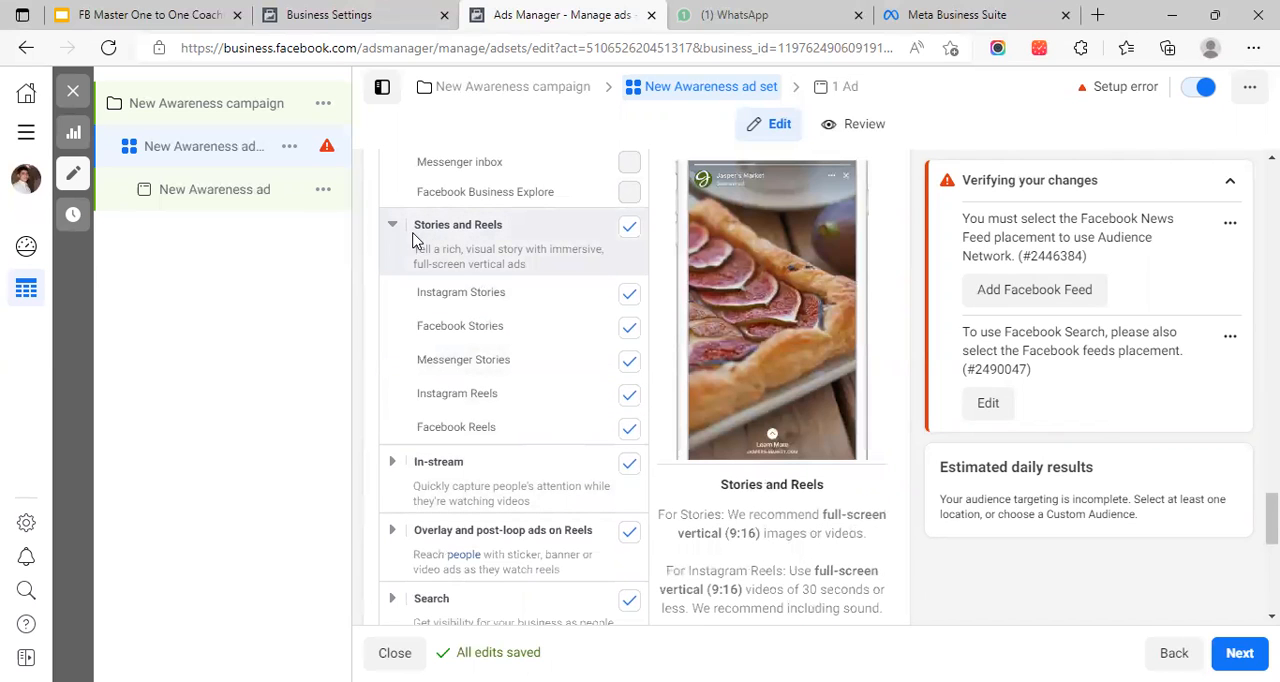
Examine the individual Feeds placements, the Asset customisation explanation and the platform selection under Manual placements
scroll(441, 367, "up", 1)
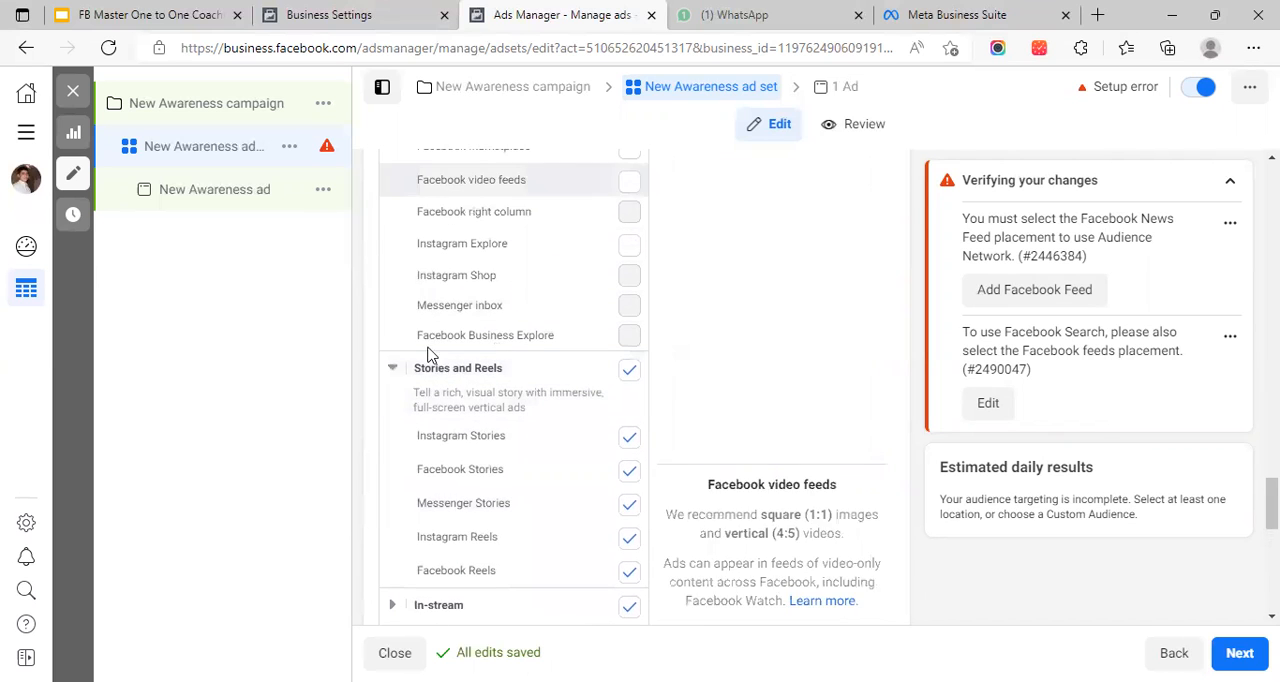
scroll(505, 341, "up", 1)
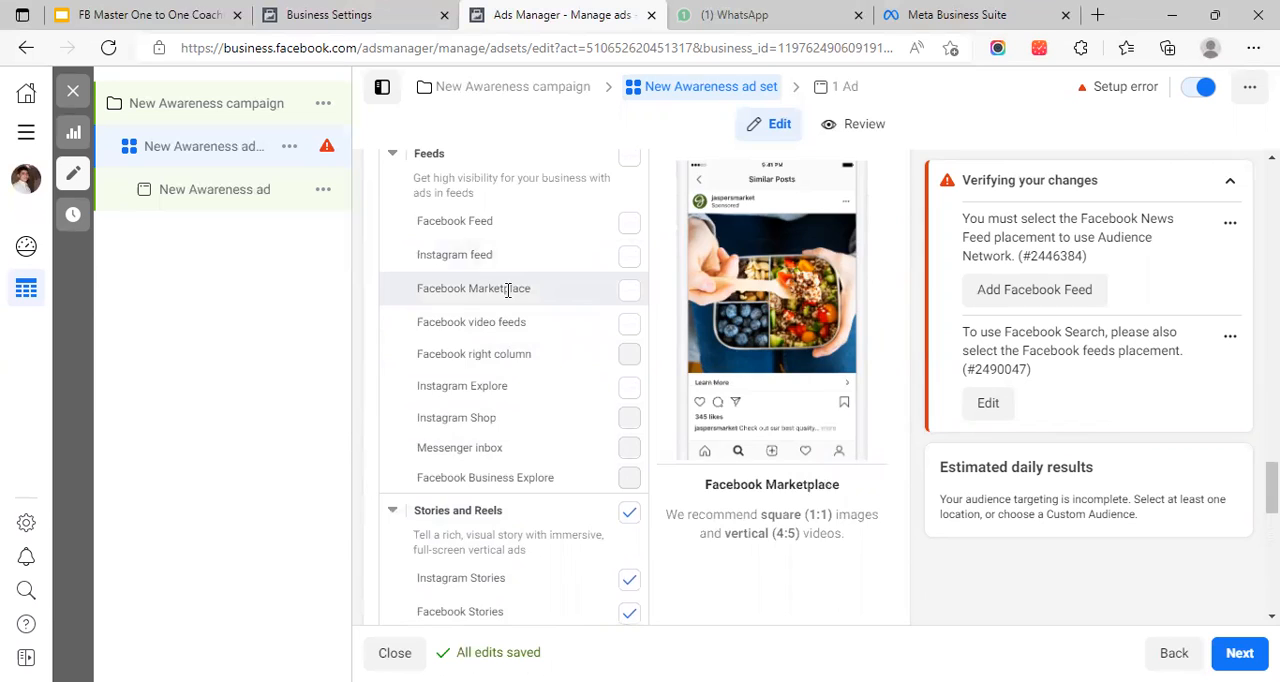
scroll(508, 290, "up", 2)
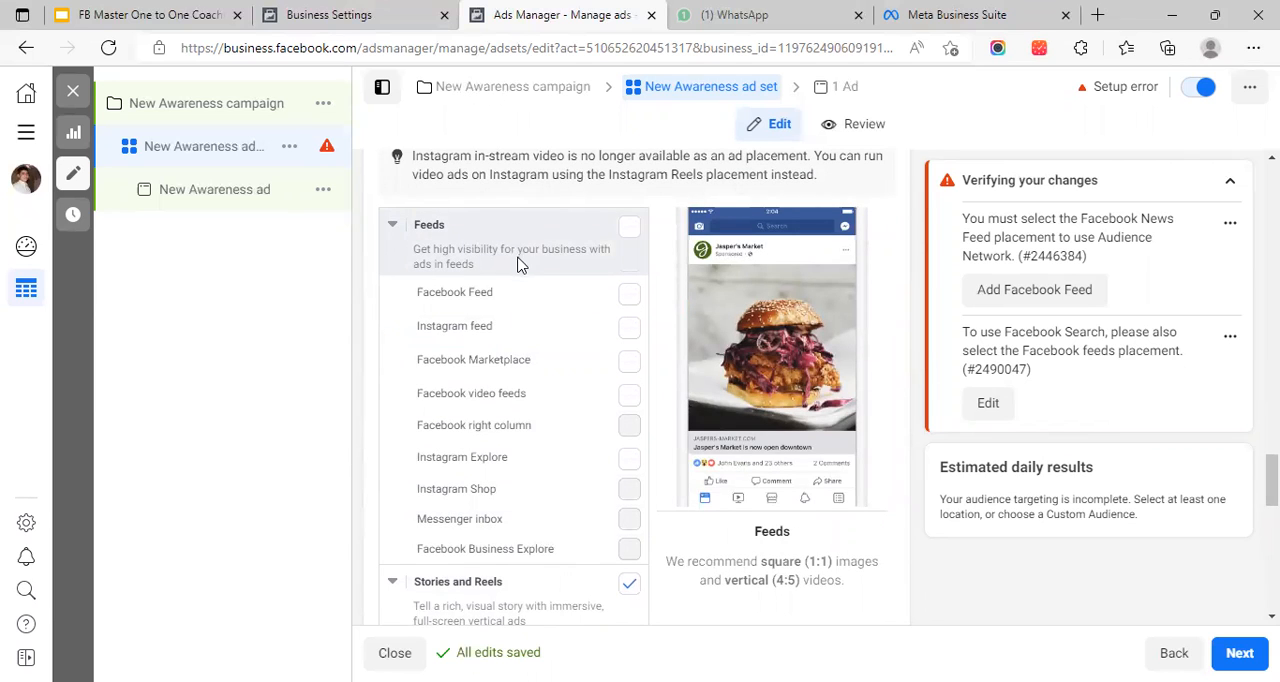
scroll(519, 268, "up", 3)
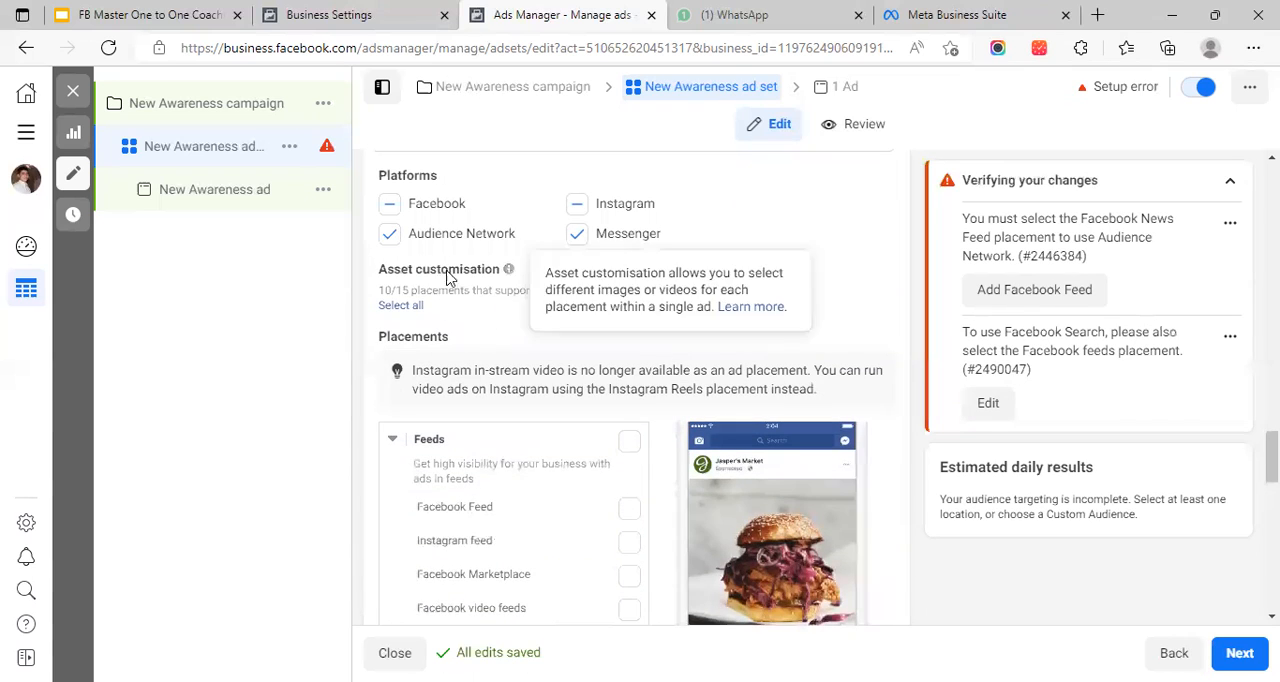
scroll(506, 228, "up", 1)
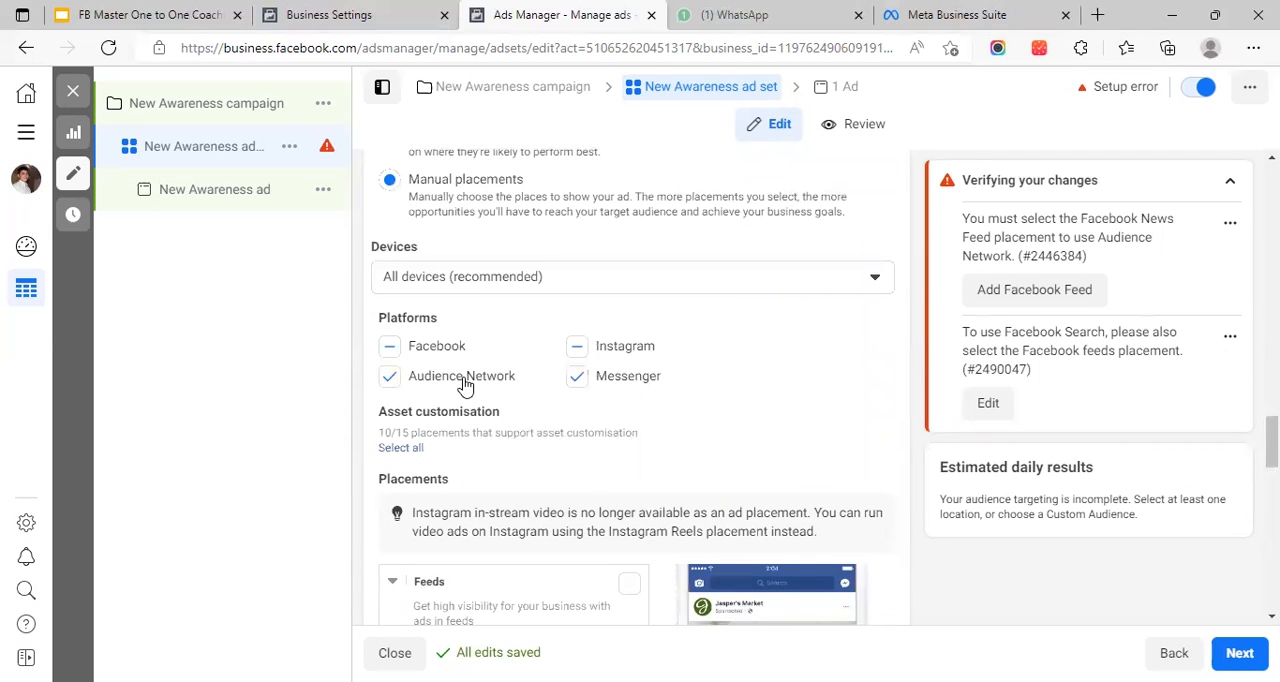
scroll(482, 372, "down", 2)
scroll(492, 350, "up", 2)
Deselect the Instagram, Audience Network and Messenger platforms, and select the whole Feeds placement group again
left_click(578, 350)
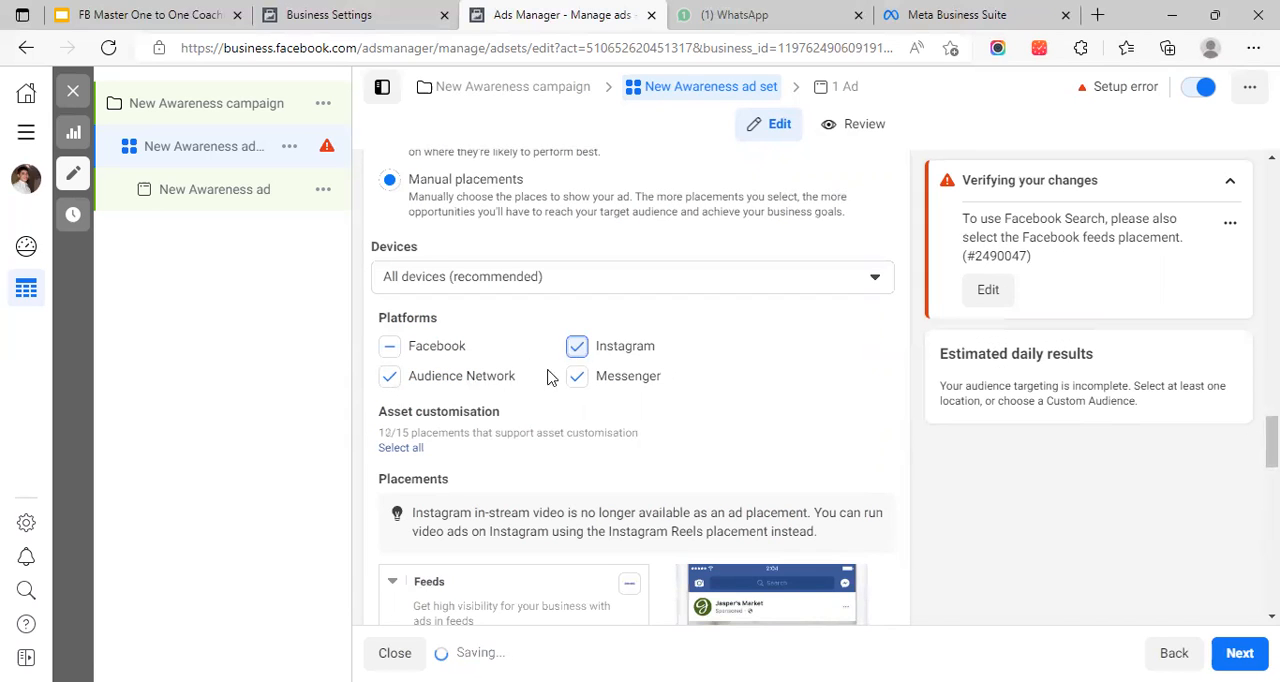
left_click(576, 348)
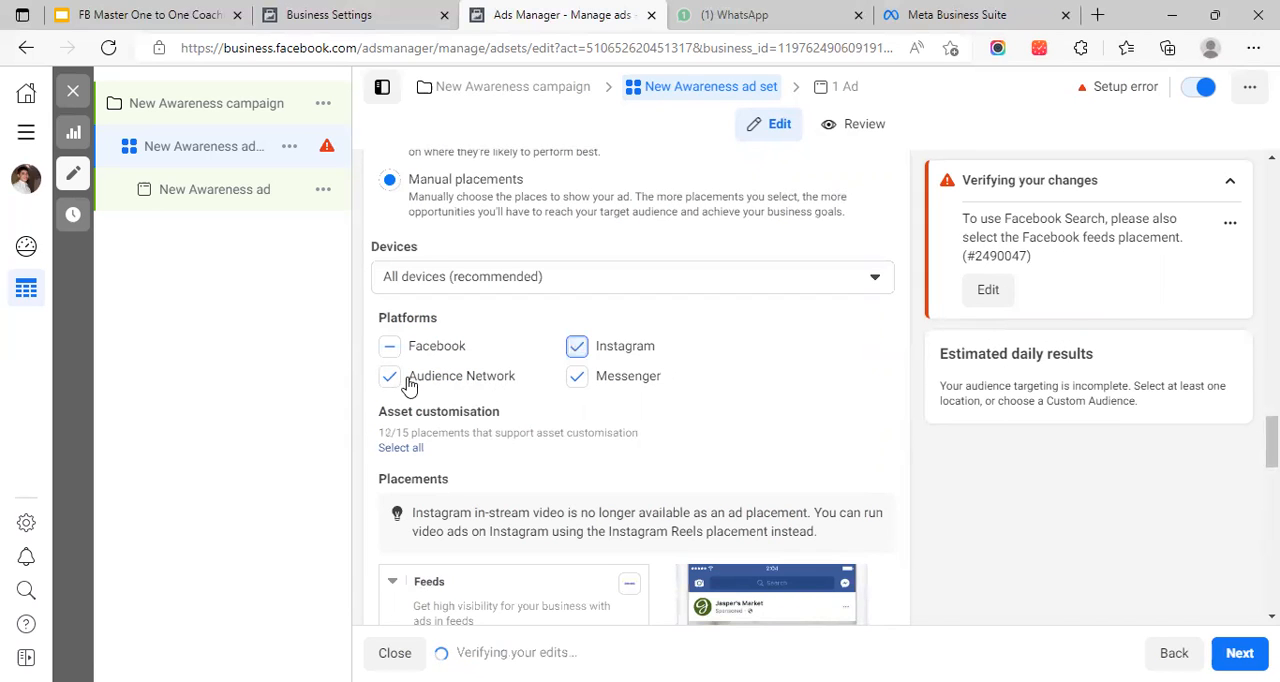
left_click(392, 380)
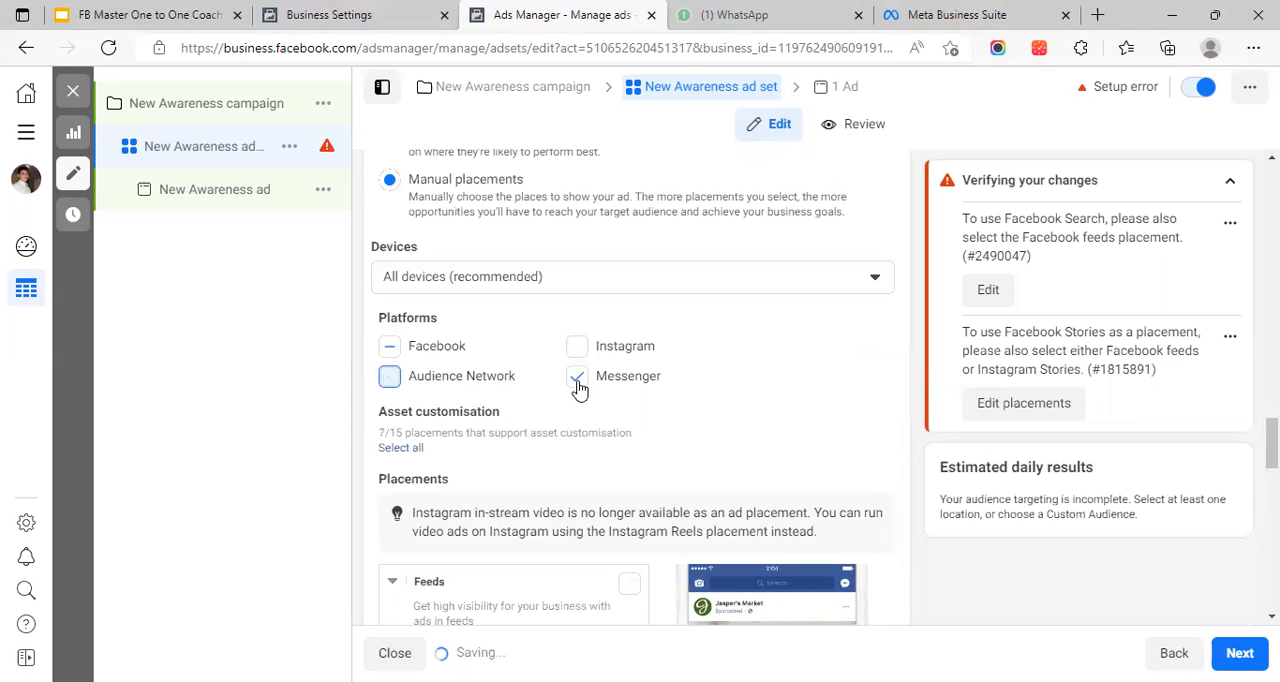
left_click(486, 344)
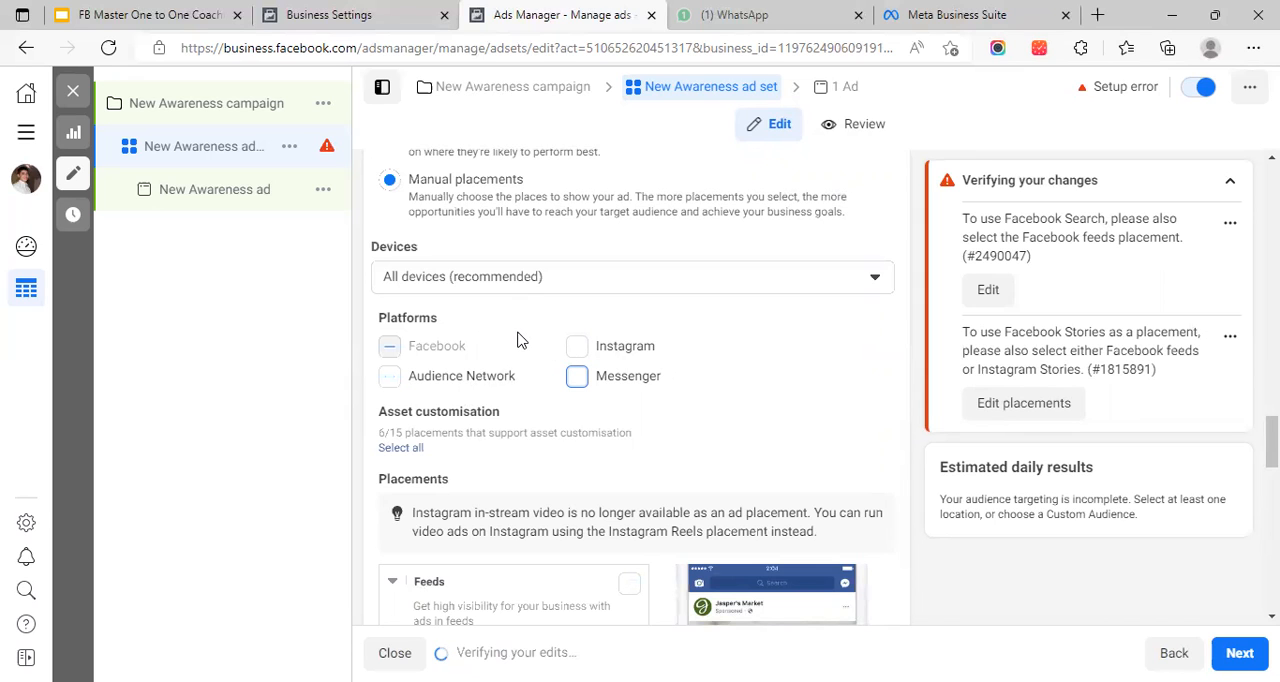
scroll(519, 340, "down", 3)
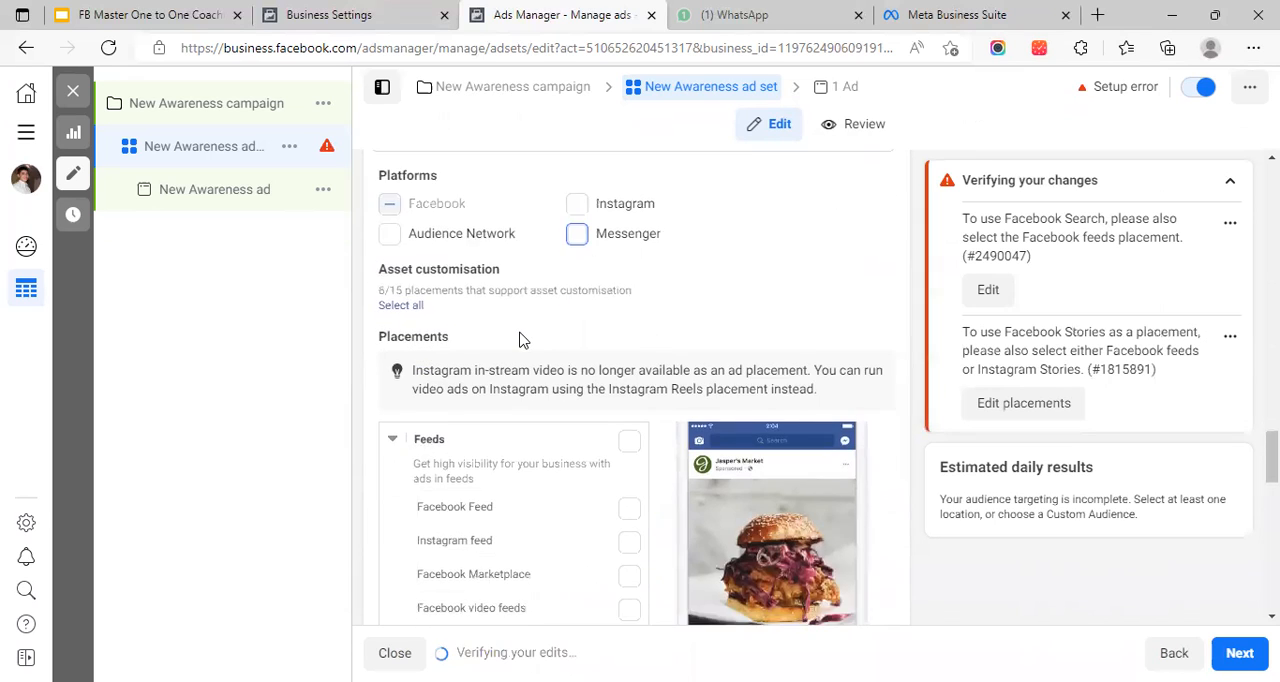
left_click(630, 300)
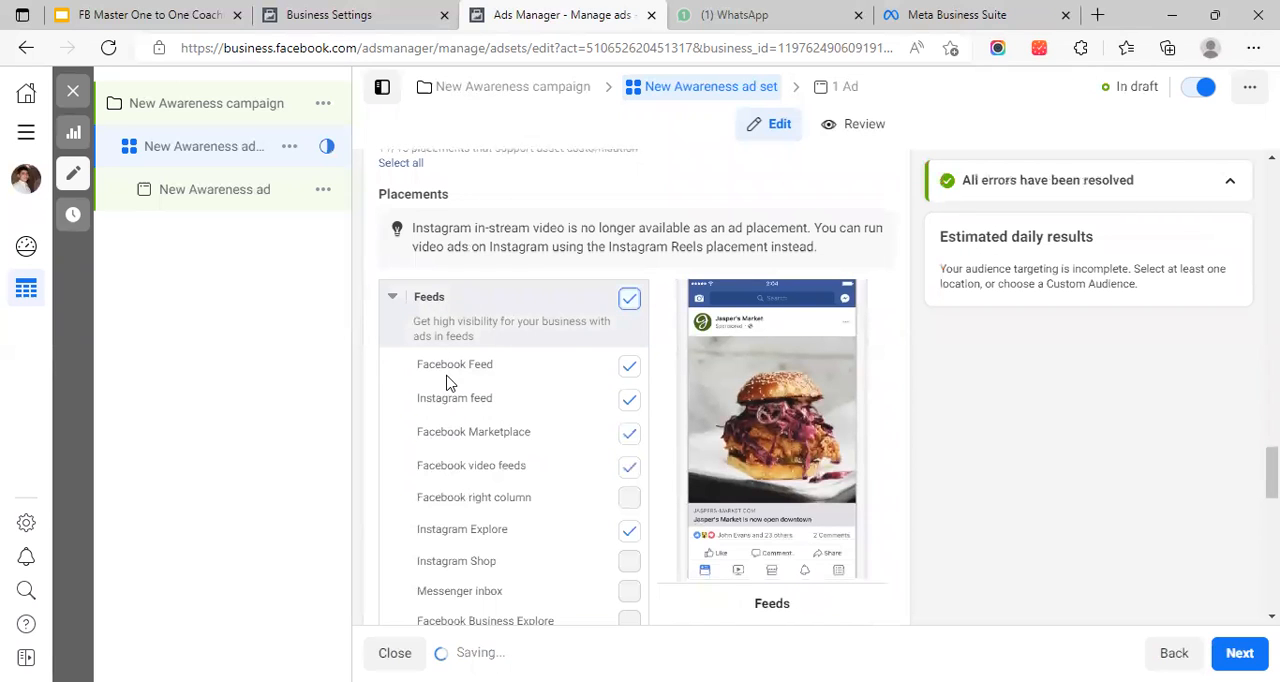
Examine the selections in the placement groups from Feeds to In-article, and expand the Apps and sites group
scroll(532, 370, "up", 1)
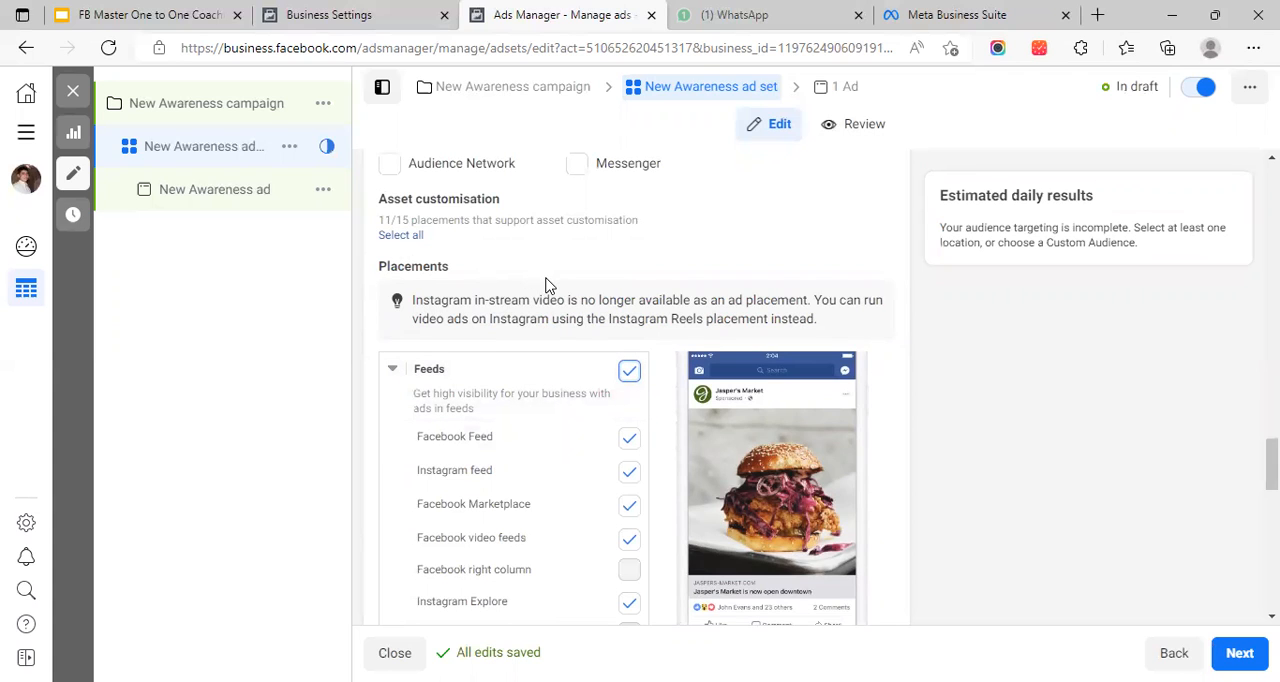
scroll(546, 286, "down", 1)
scroll(551, 320, "down", 2)
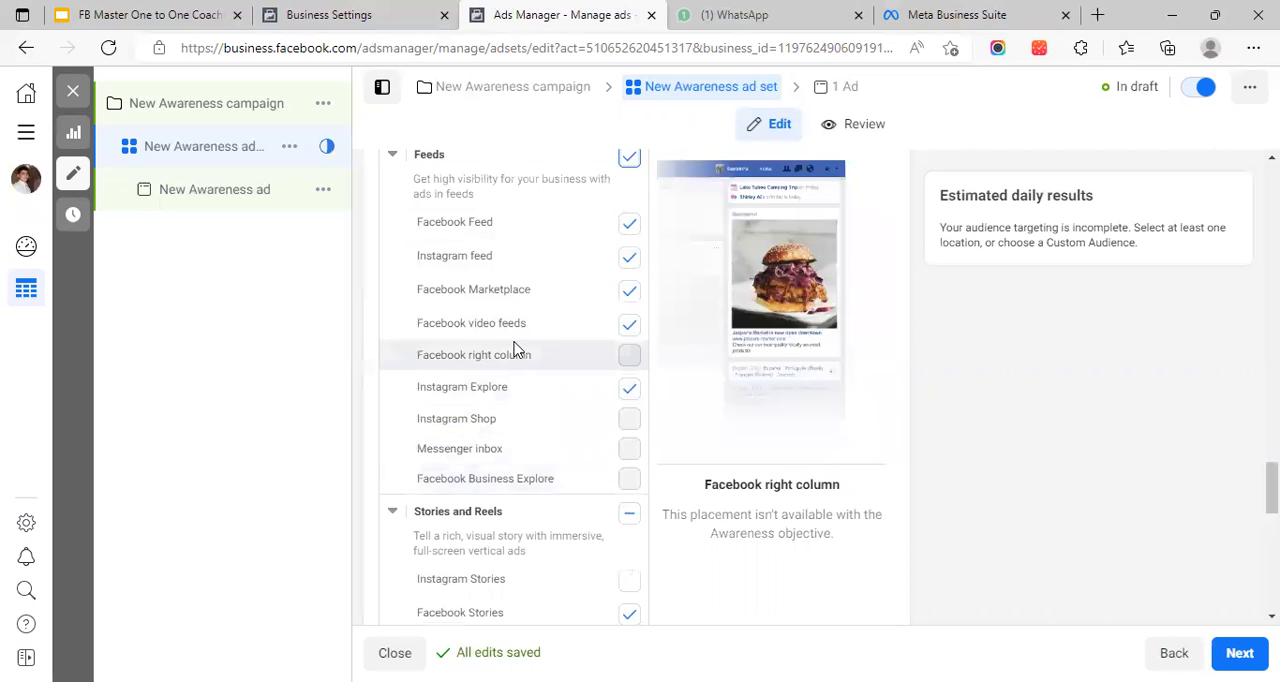
scroll(515, 347, "down", 2)
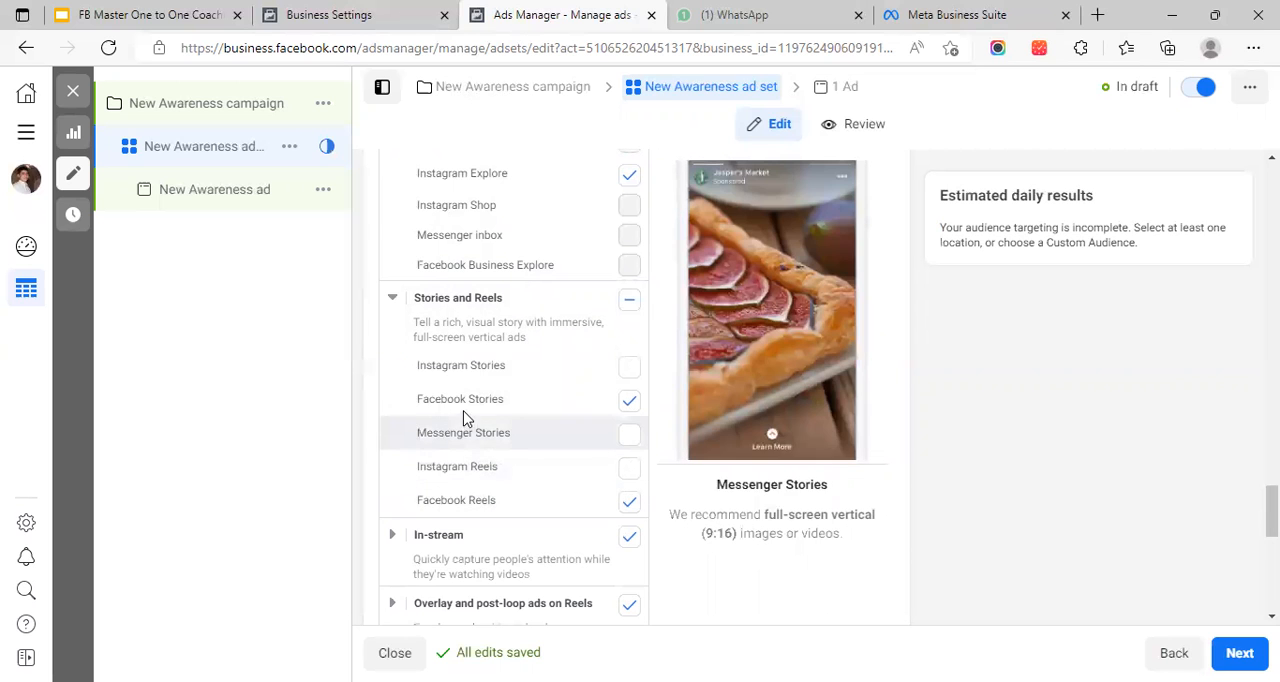
scroll(490, 432, "down", 3)
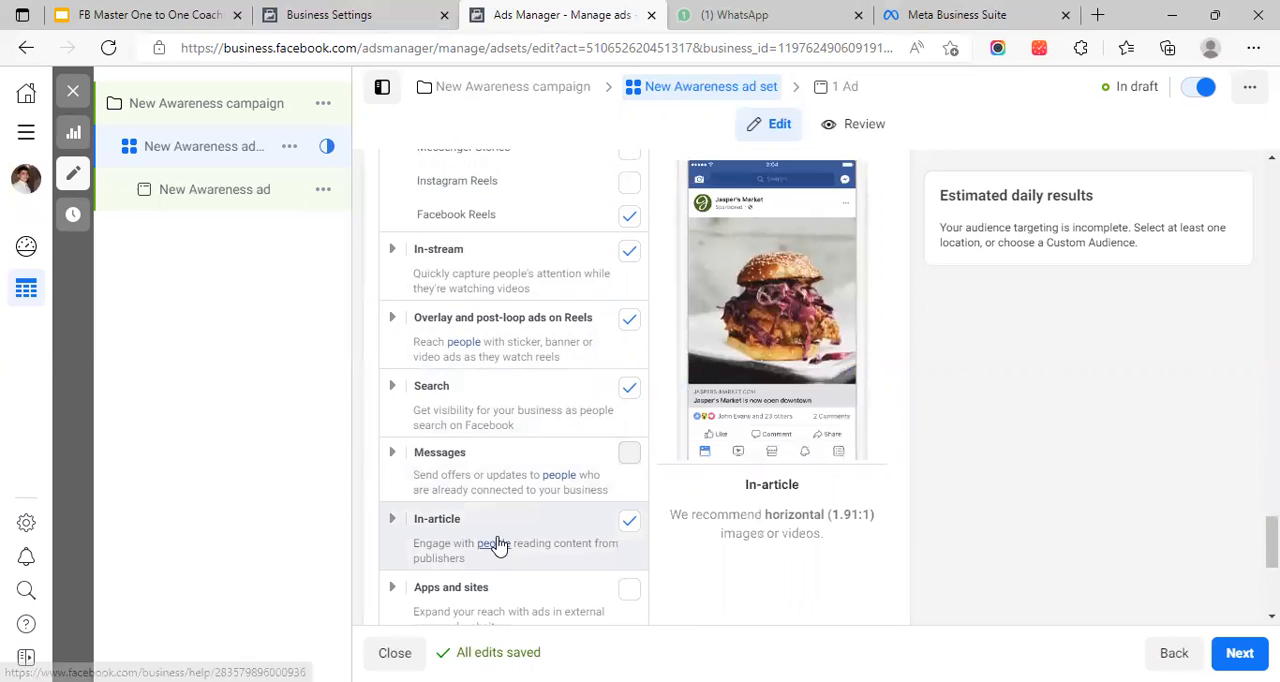
scroll(492, 540, "down", 2)
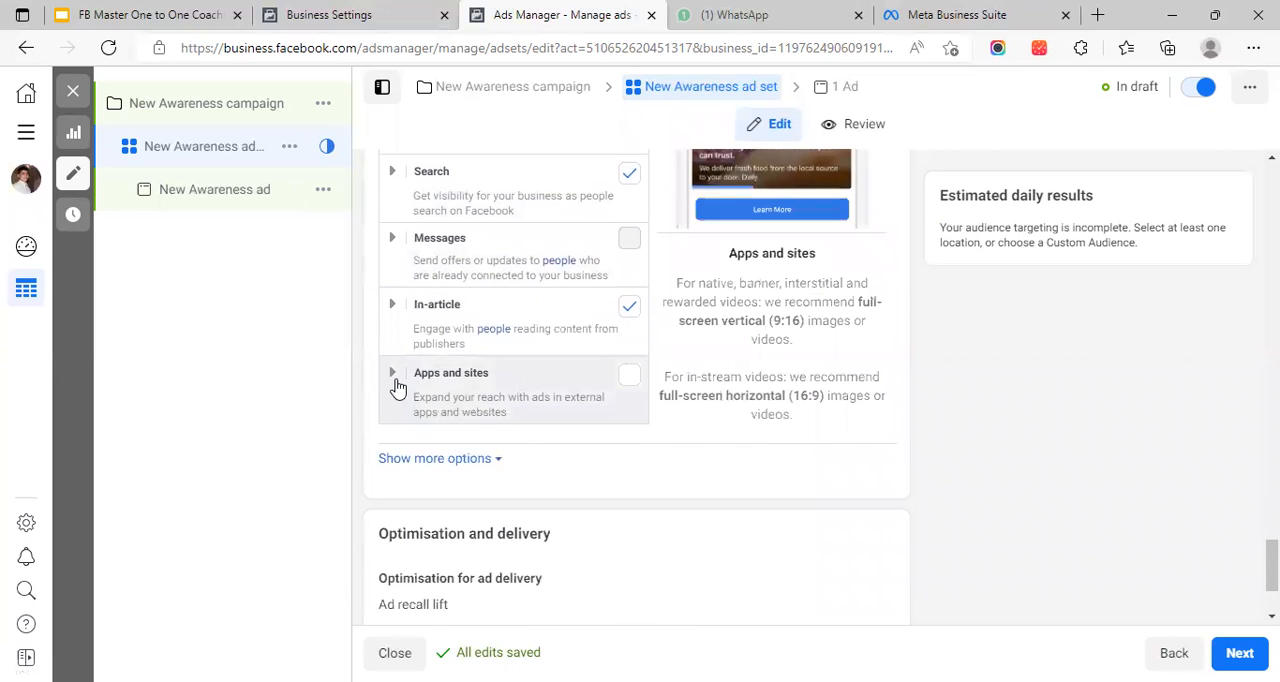
left_click(392, 376)
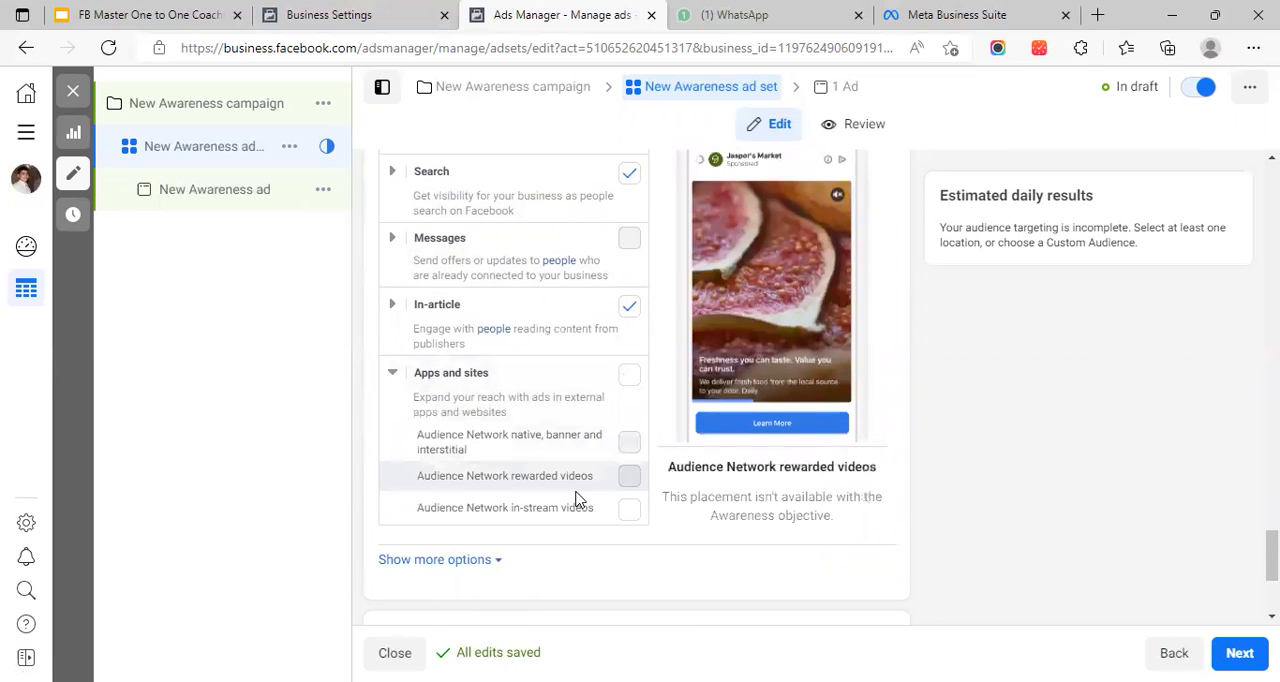
Collapse the Stories and Reels group and the Feeds group in the placements list
scroll(520, 420, "up", 5)
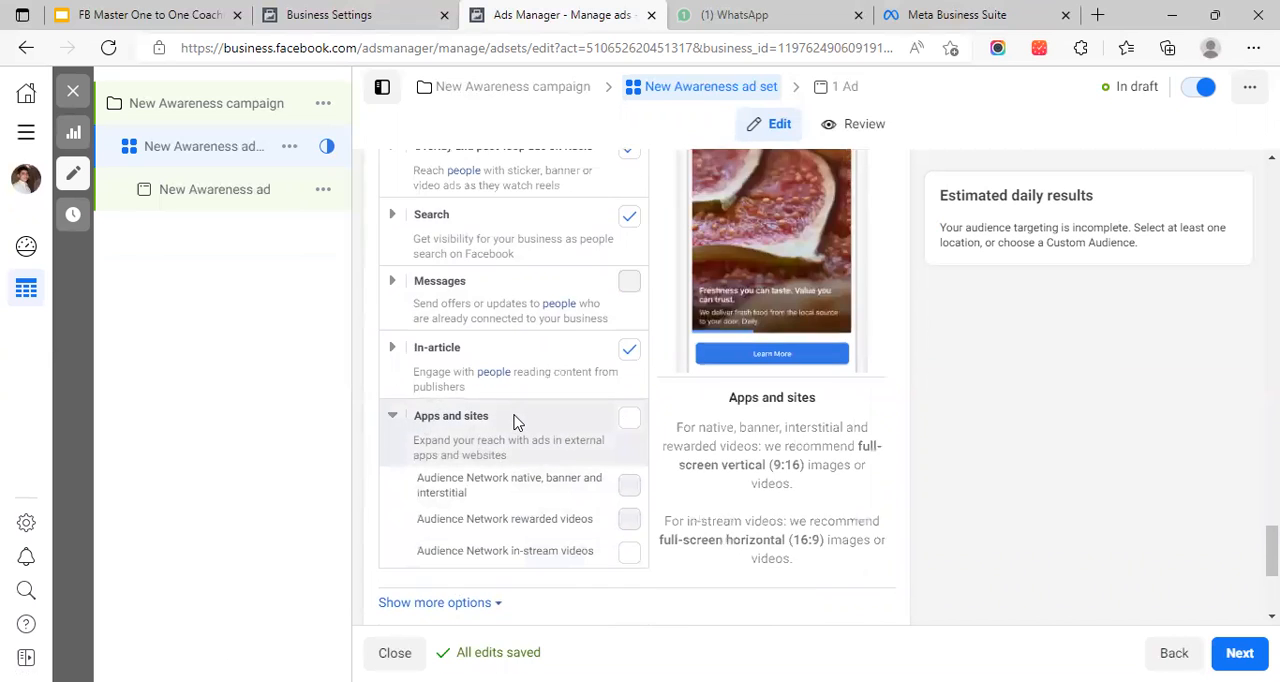
left_click(398, 370)
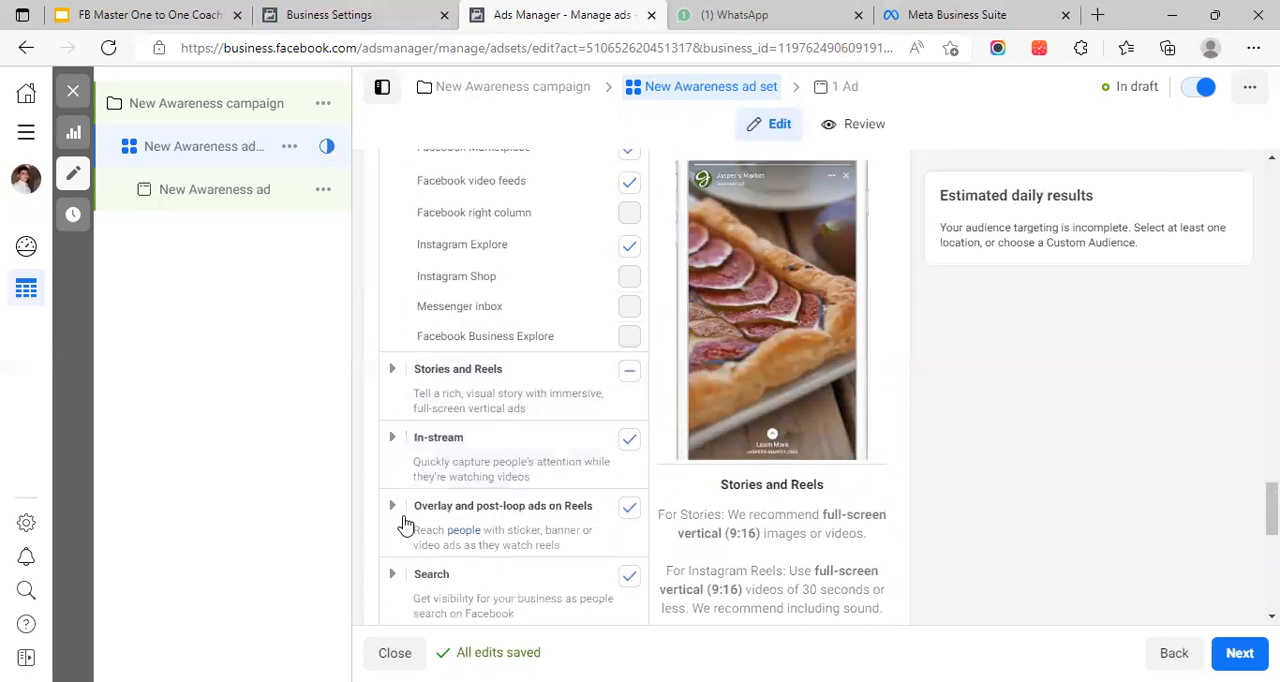
scroll(415, 380, "up", 2)
scroll(415, 380, "up", 3)
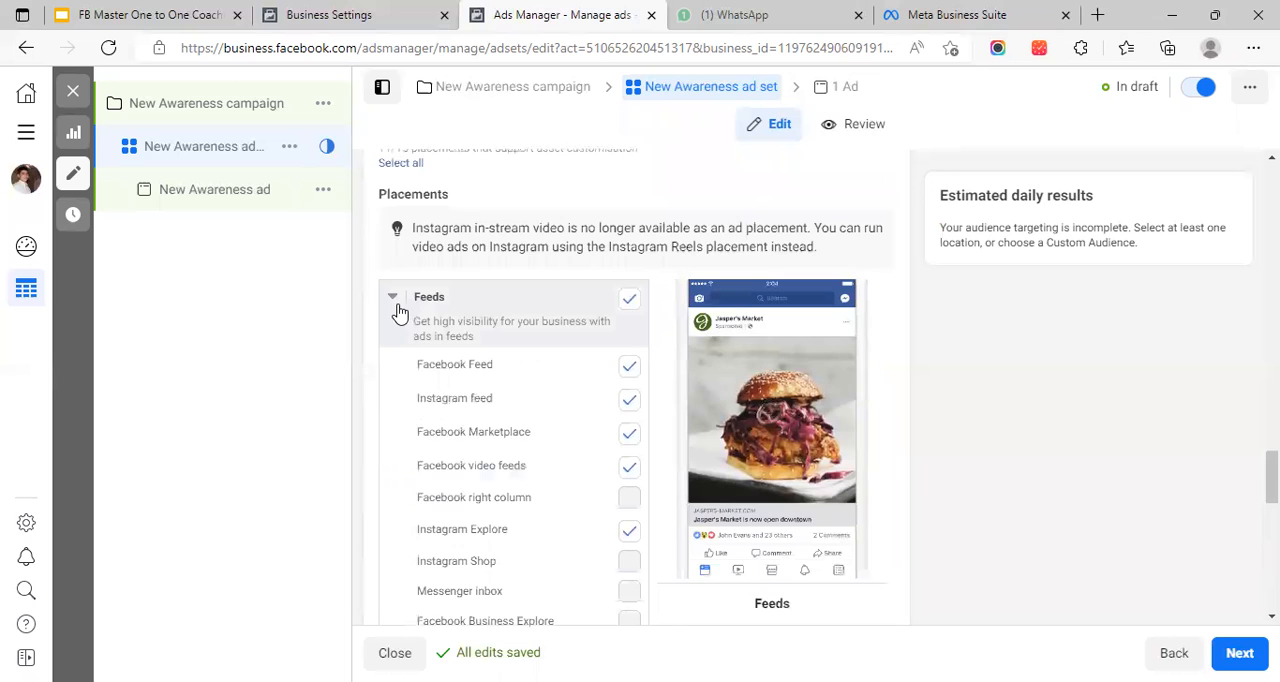
left_click(393, 300)
Review the ad set from the devices and platforms back through connections, languages, locations and custom audiences to the ad set name
scroll(565, 345, "up", 4)
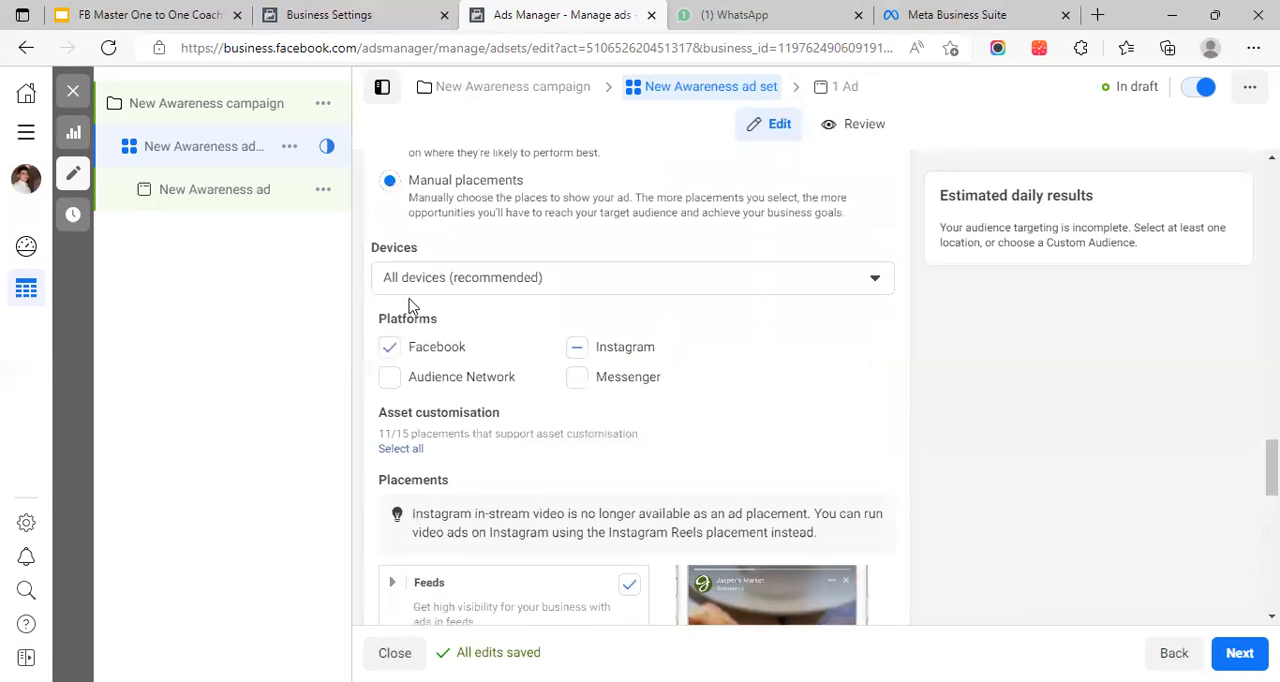
scroll(545, 323, "up", 1)
scroll(633, 472, "down", 2)
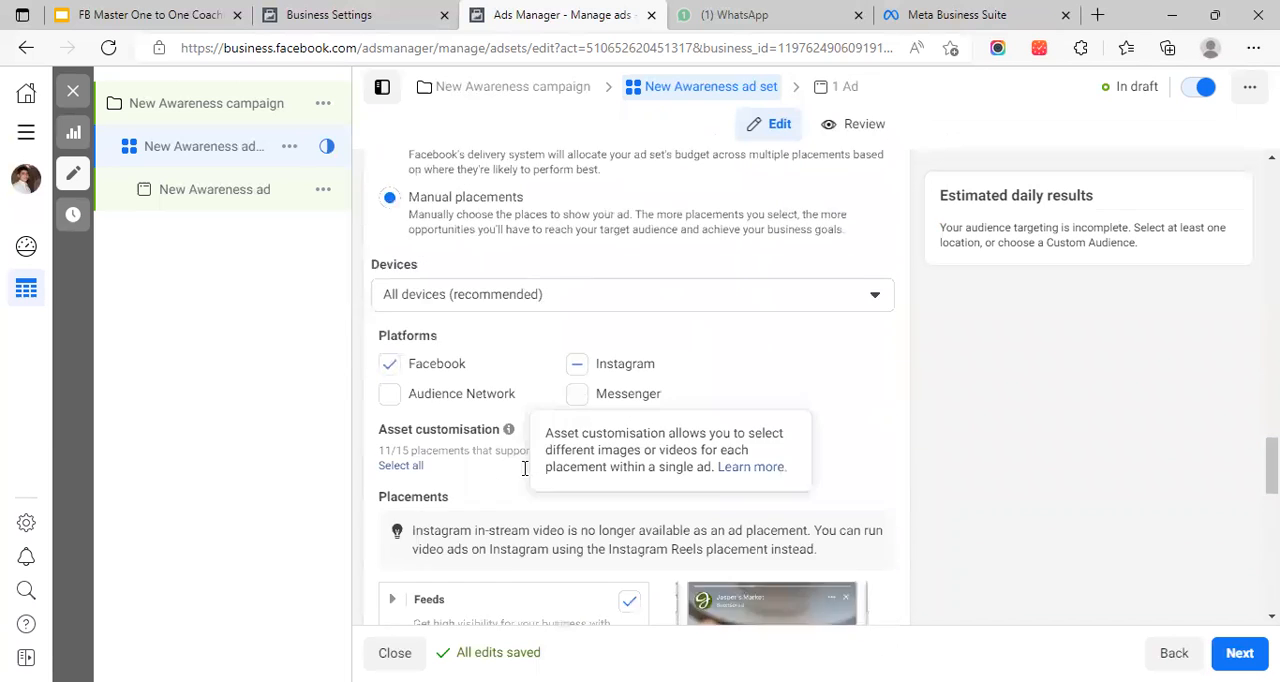
scroll(604, 398, "up", 3)
scroll(560, 405, "up", 1)
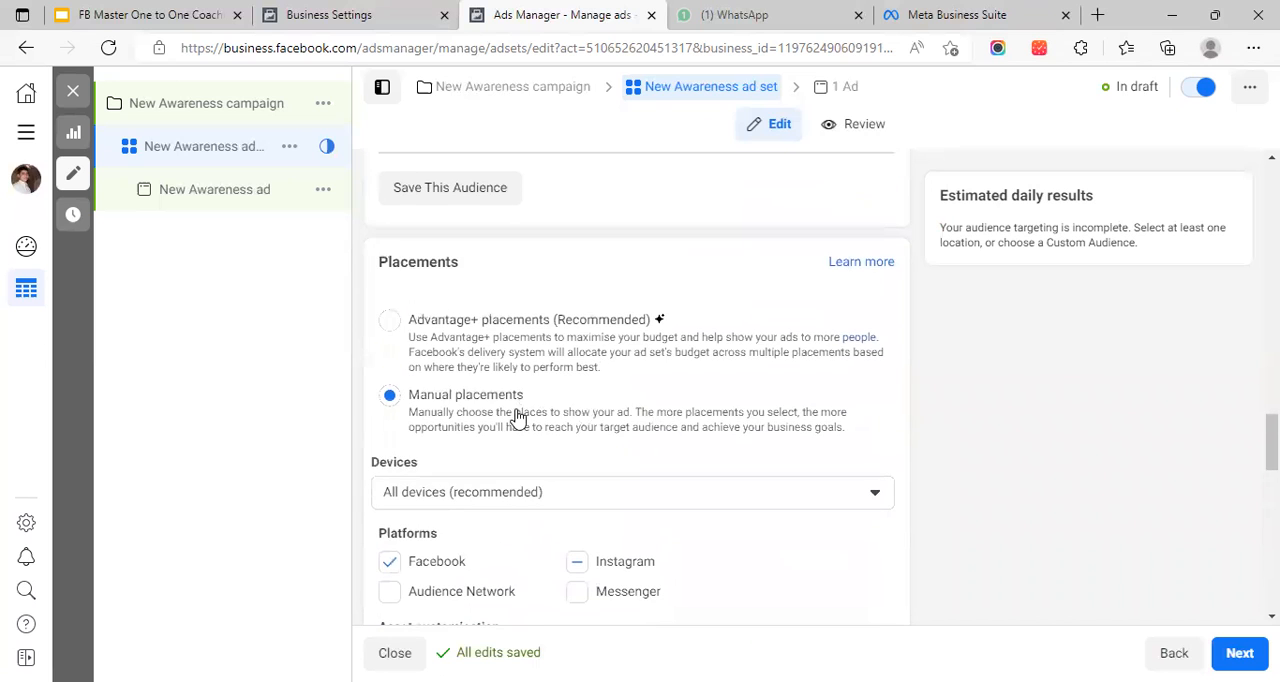
scroll(531, 420, "up", 1)
scroll(571, 429, "up", 2)
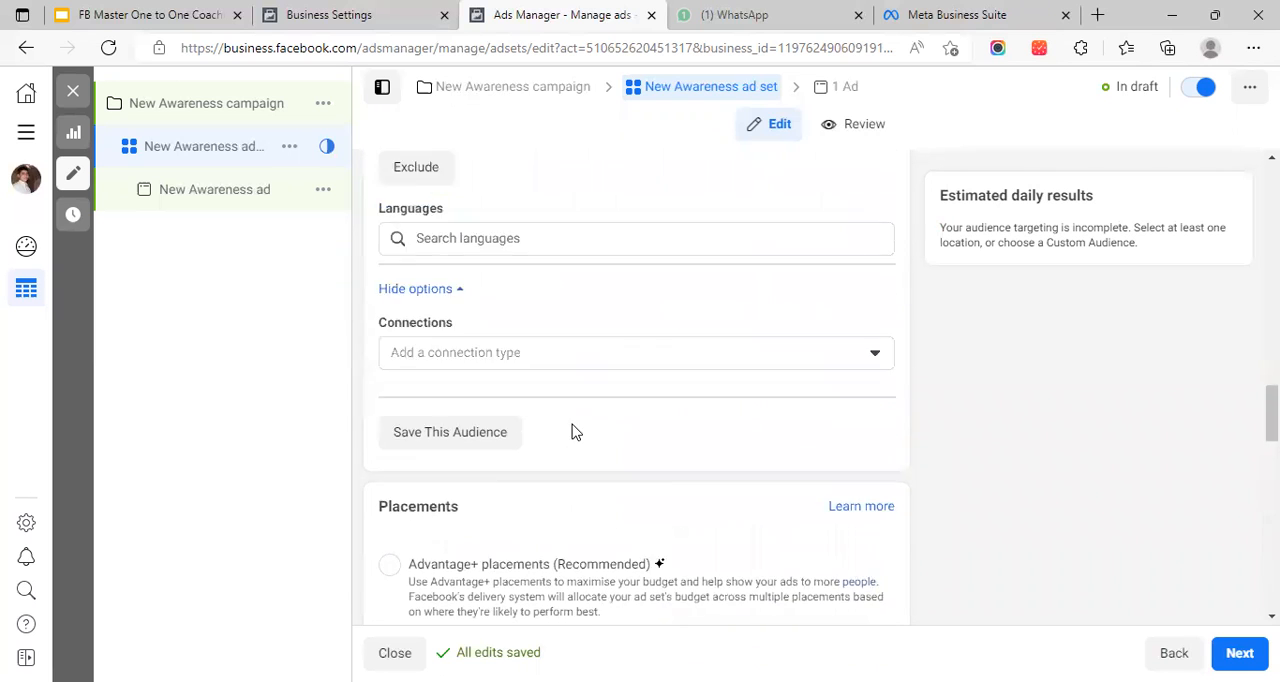
scroll(600, 410, "up", 2)
scroll(620, 380, "up", 3)
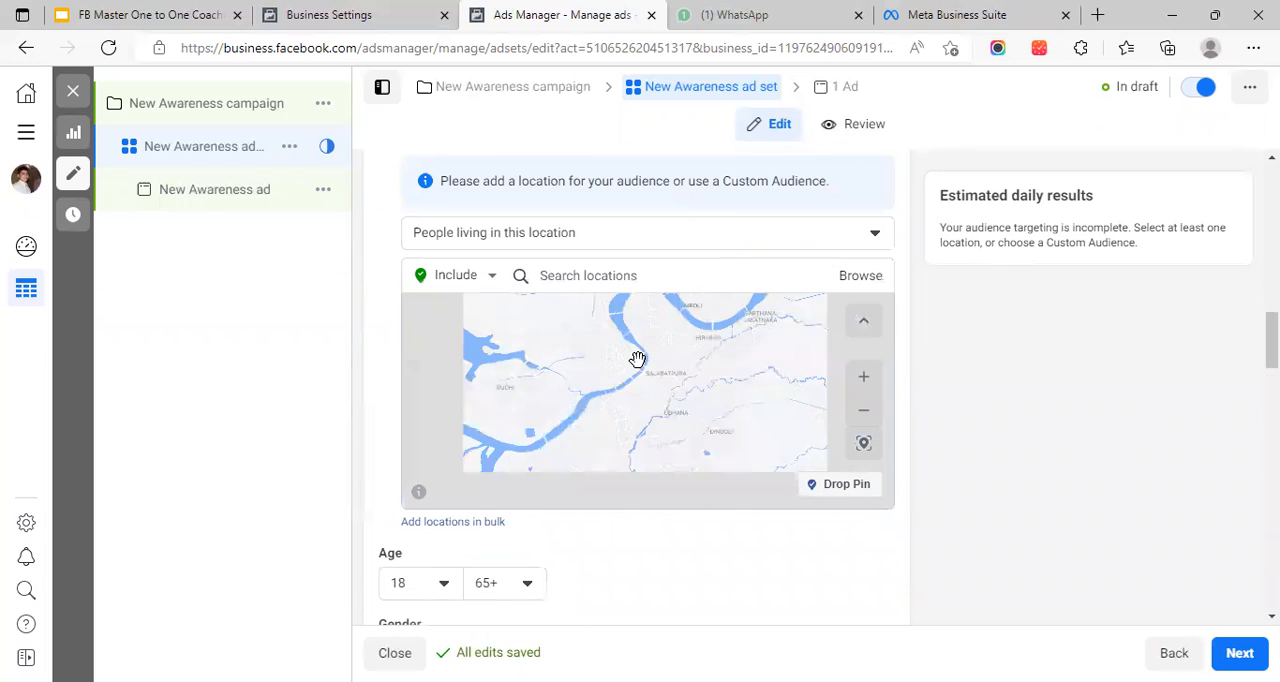
scroll(963, 402, "up", 5)
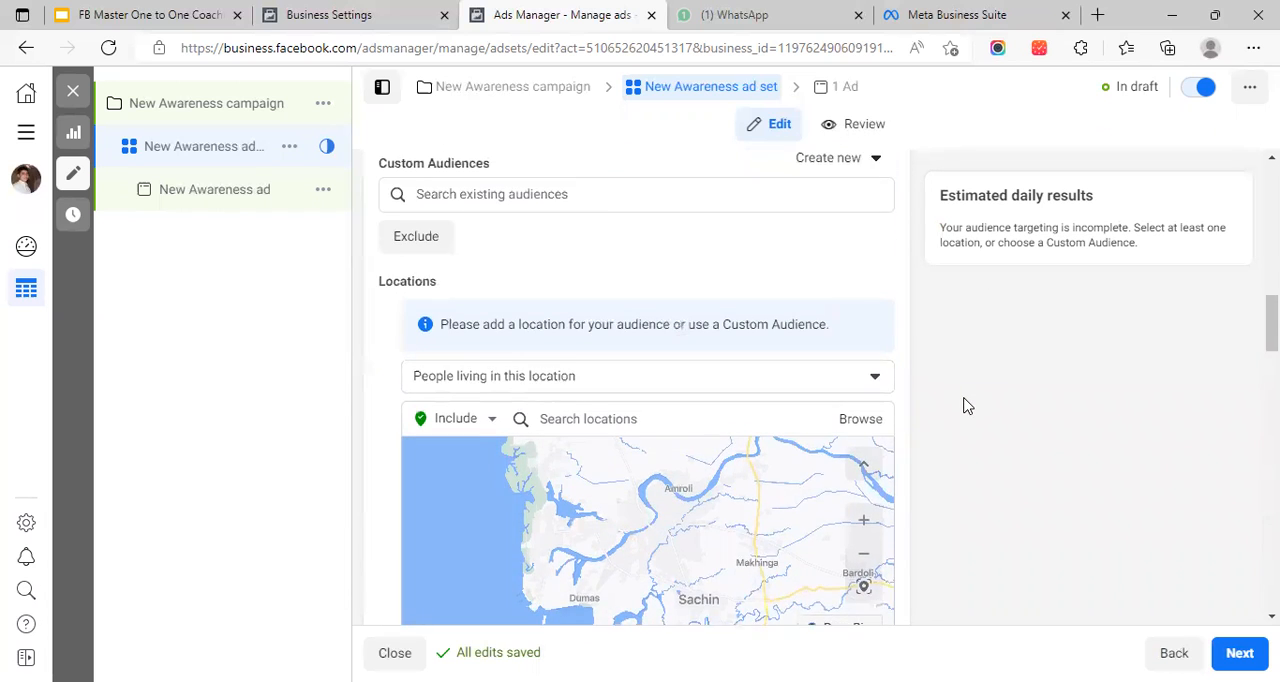
scroll(678, 325, "up", 10)
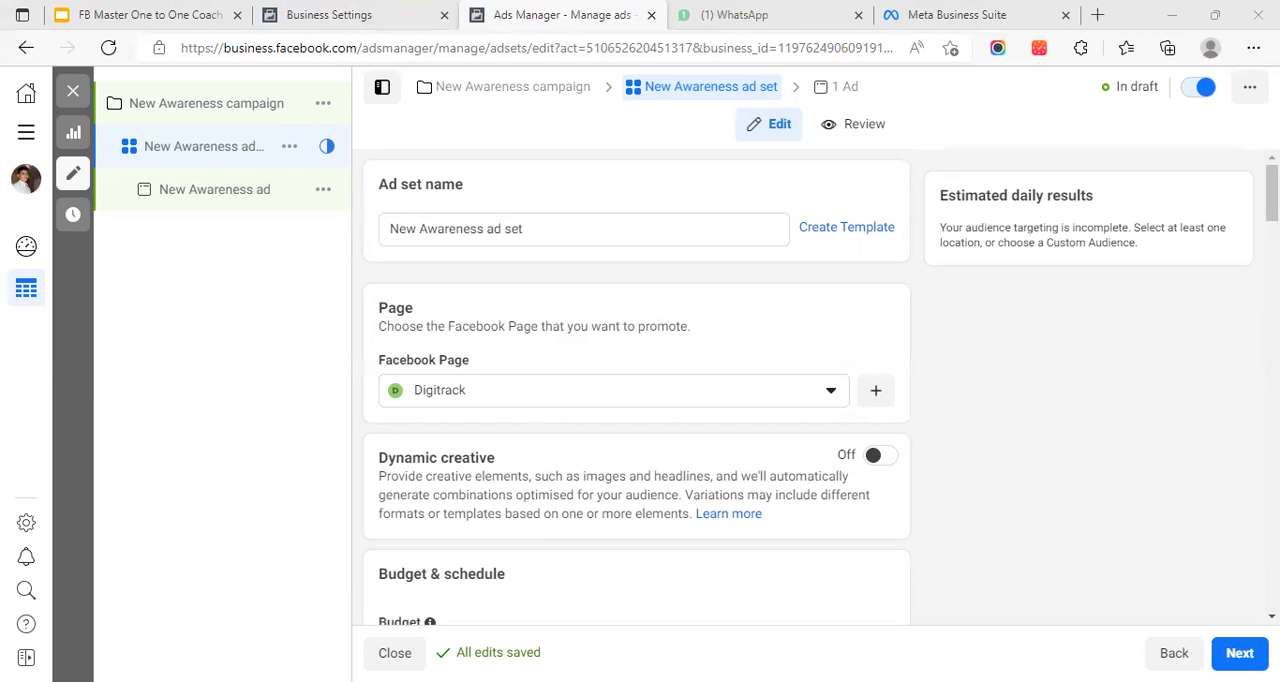
Examine the Optimisation and delivery section at the end of the ad set and return to the ad set name
left_click(1272, 617)
left_click(1272, 617)
left_click_drag(1272, 257, 1272, 580)
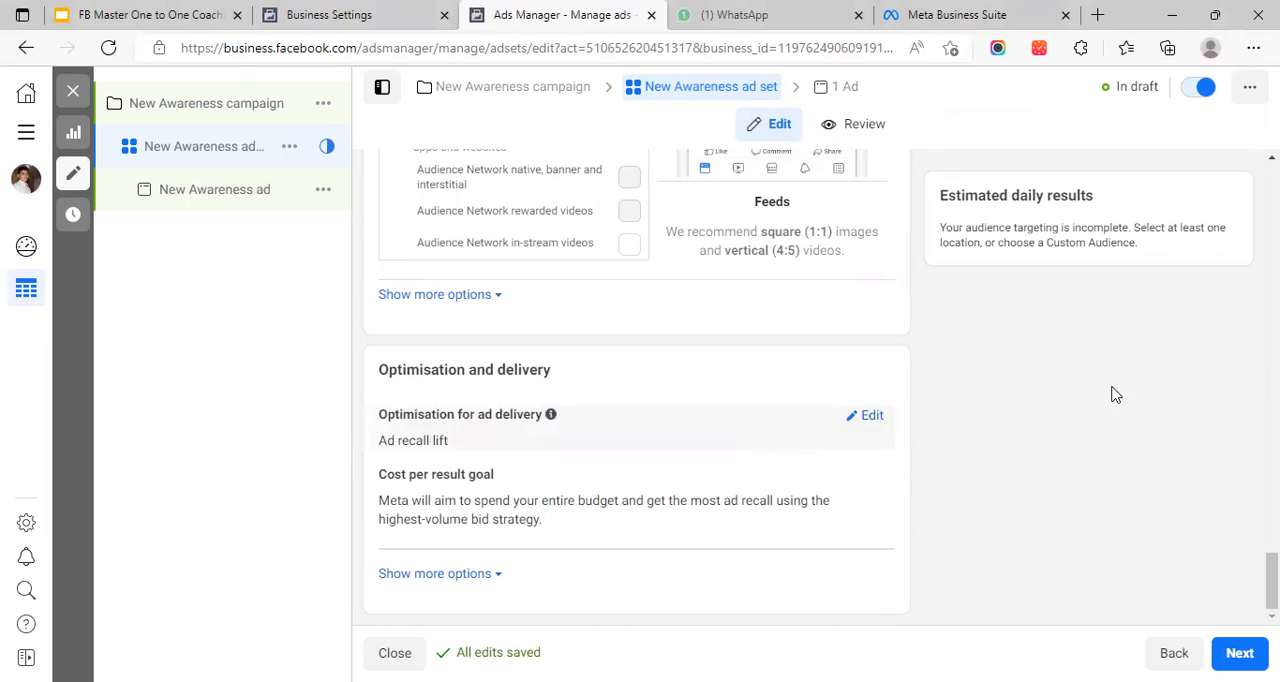
left_click_drag(1272, 581, 1272, 190)
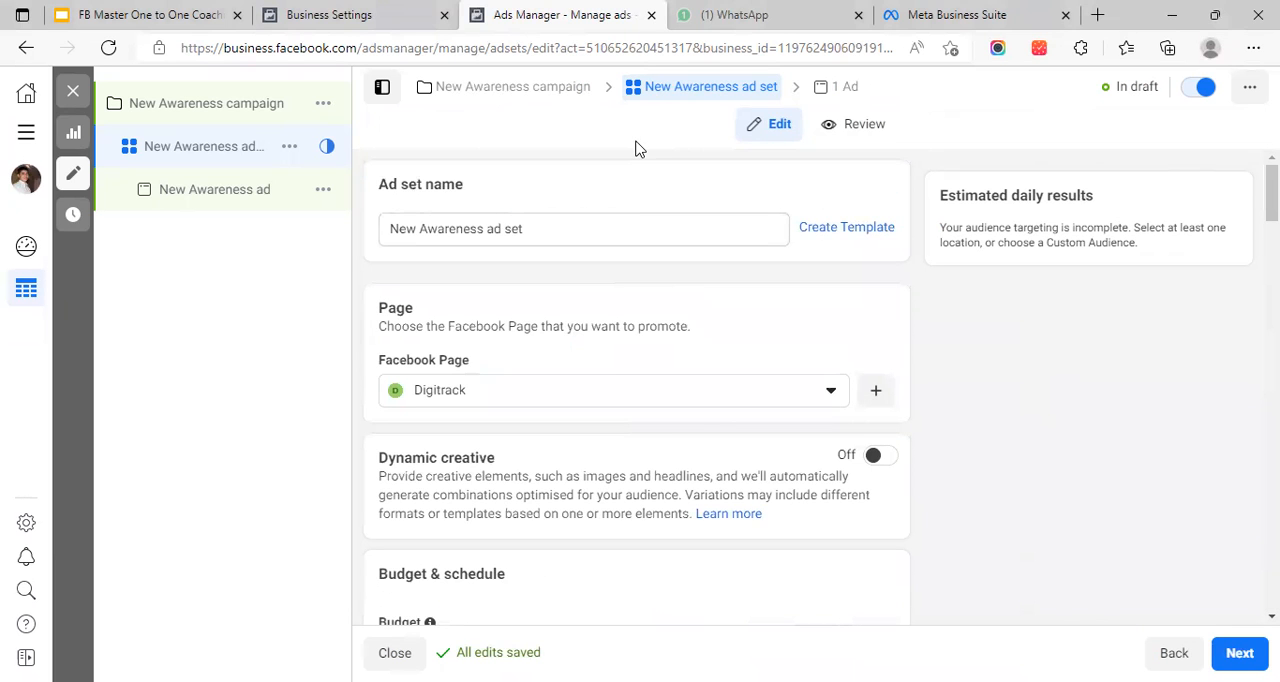